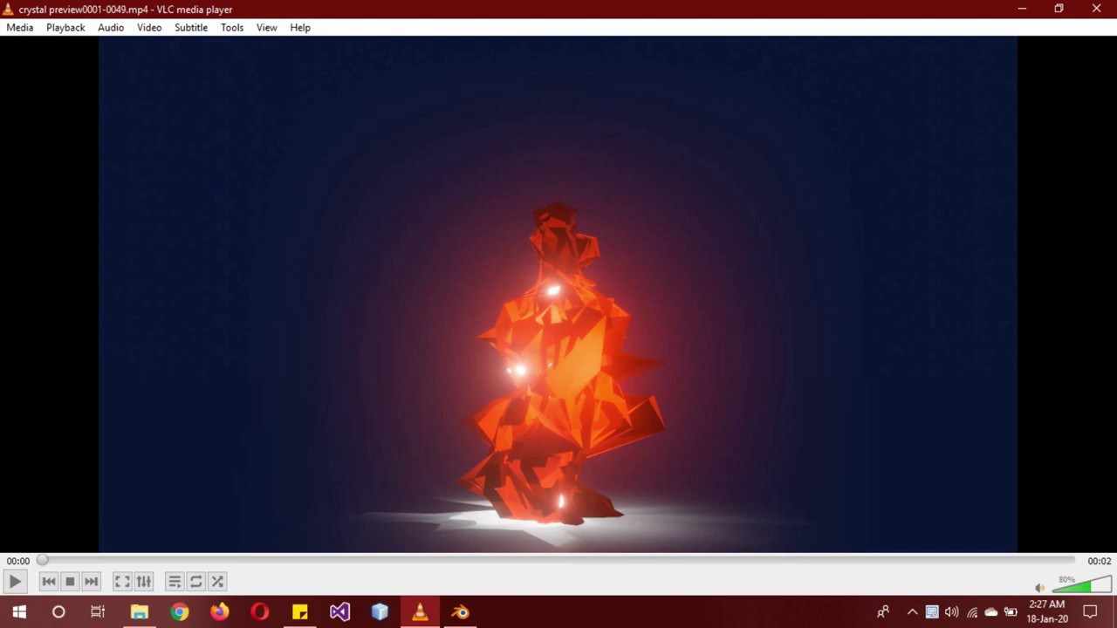
# Play the crystal preview video.
pyautogui.click(15, 582)
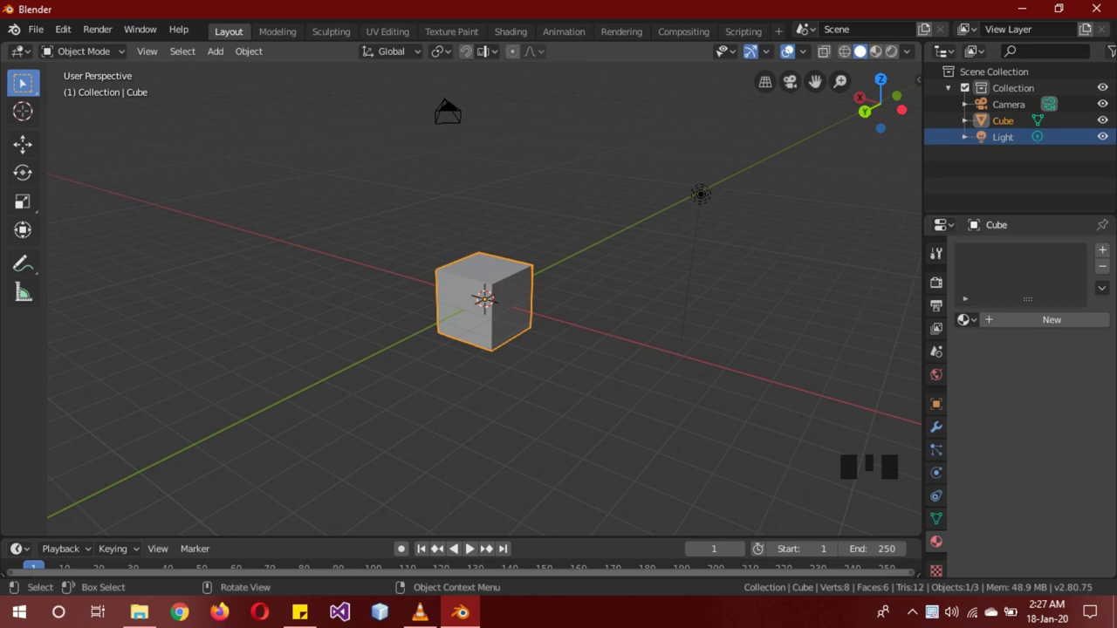
# Switch to Blender and stretch the default cube along Z in front view to about three times its height.
pyautogui.scroll(3, 485, 301)
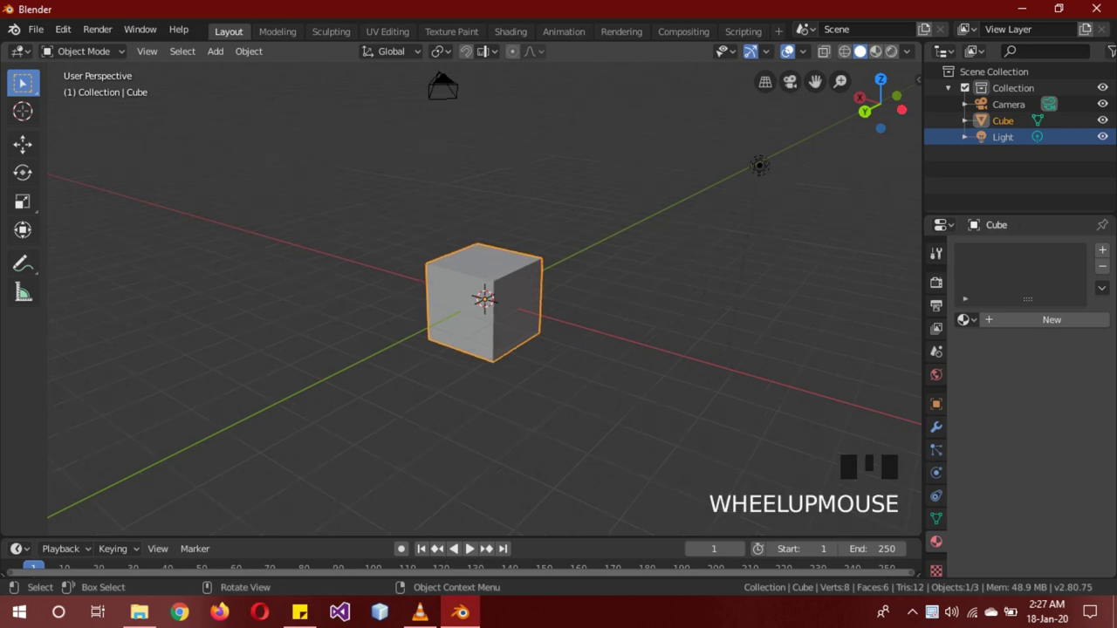
pyautogui.scroll(1, 485, 299)
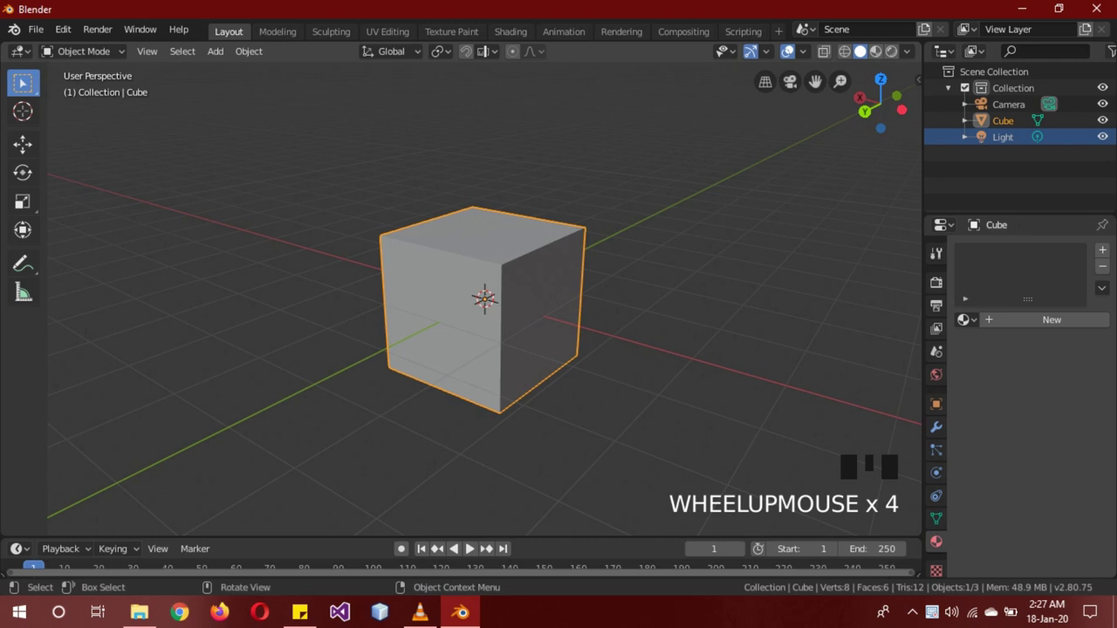
pyautogui.press('KP_1')
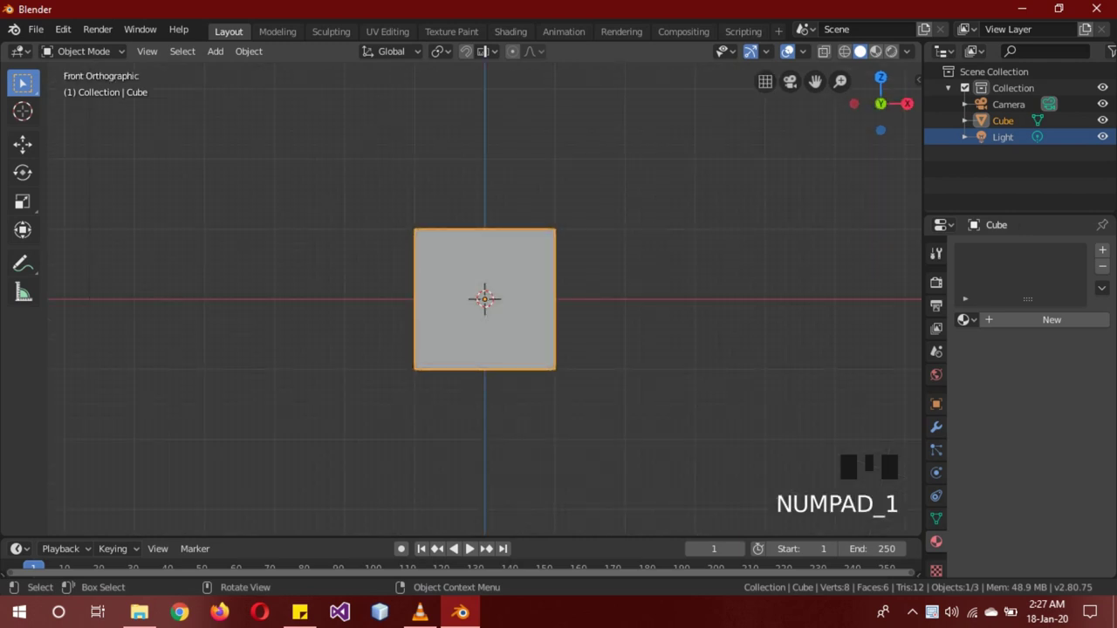
pyautogui.press('s')
pyautogui.press('z')
pyautogui.press('Return')
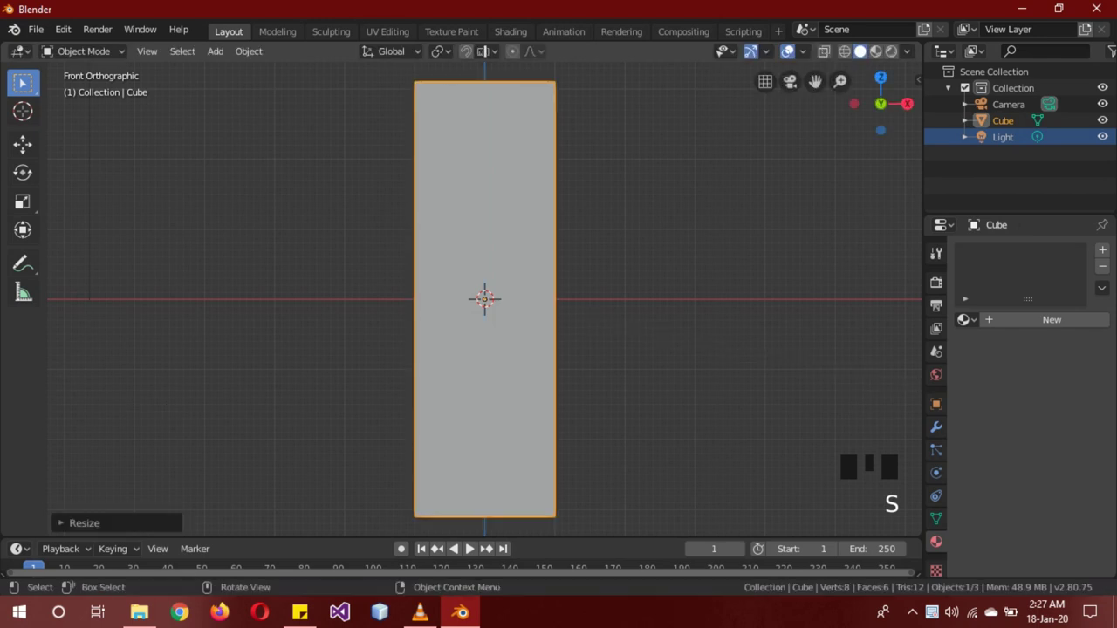
# Extrude the top face of the stretched cube 1 m upward.
pyautogui.press('Tab')
pyautogui.moveTo(559, 306); pyautogui.dragTo(488, 332, button='middle')
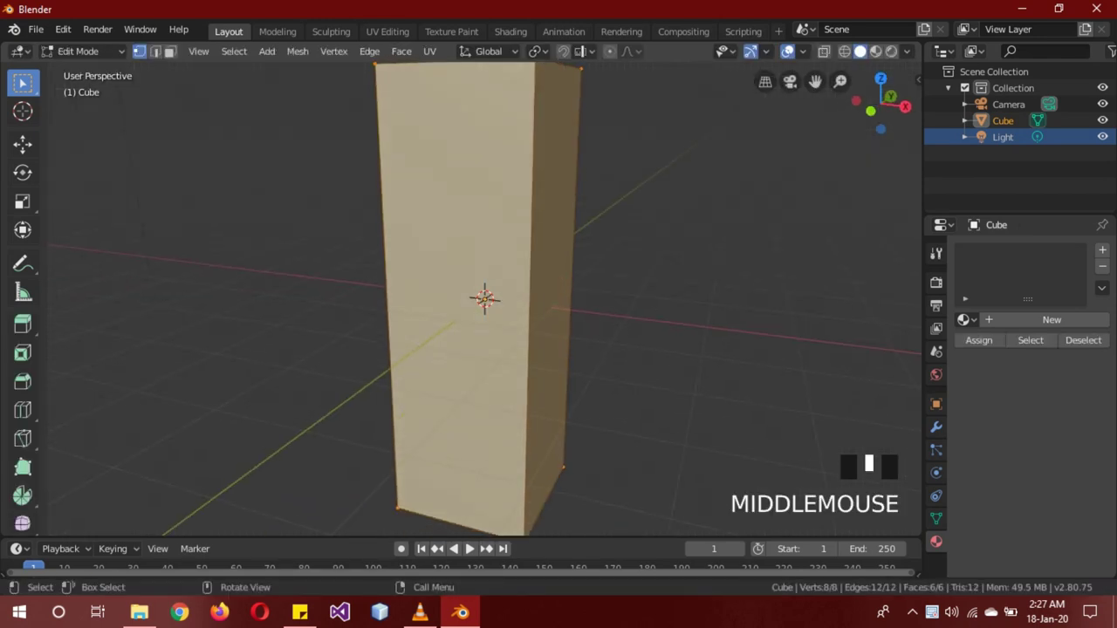
pyautogui.scroll(-3, 485, 299)
pyautogui.click(169, 50)
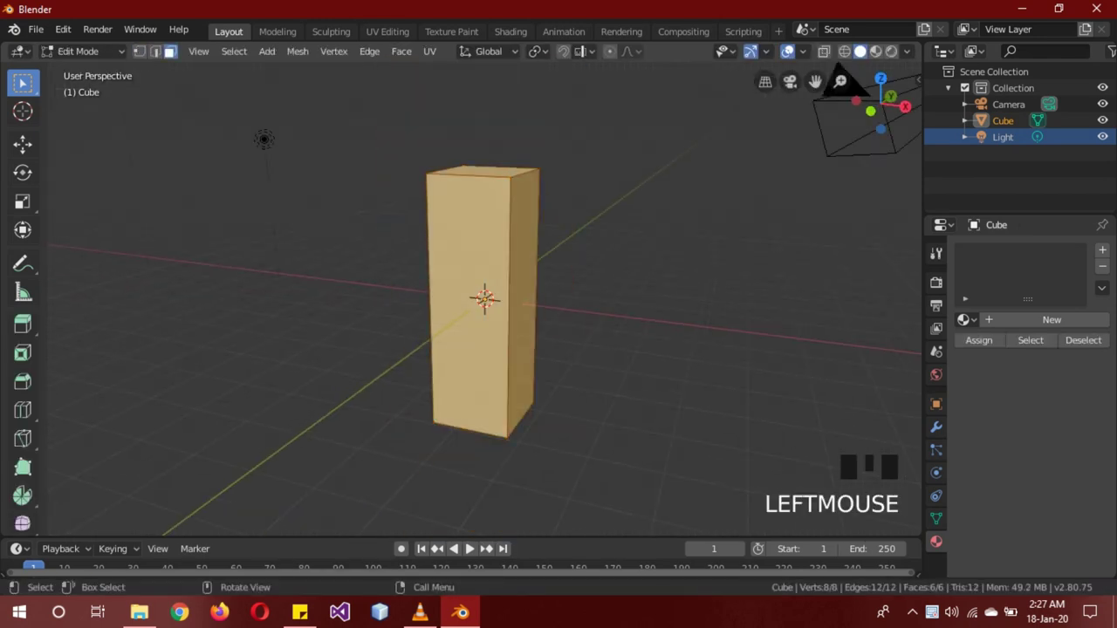
pyautogui.click(484, 172)
pyautogui.press('e')
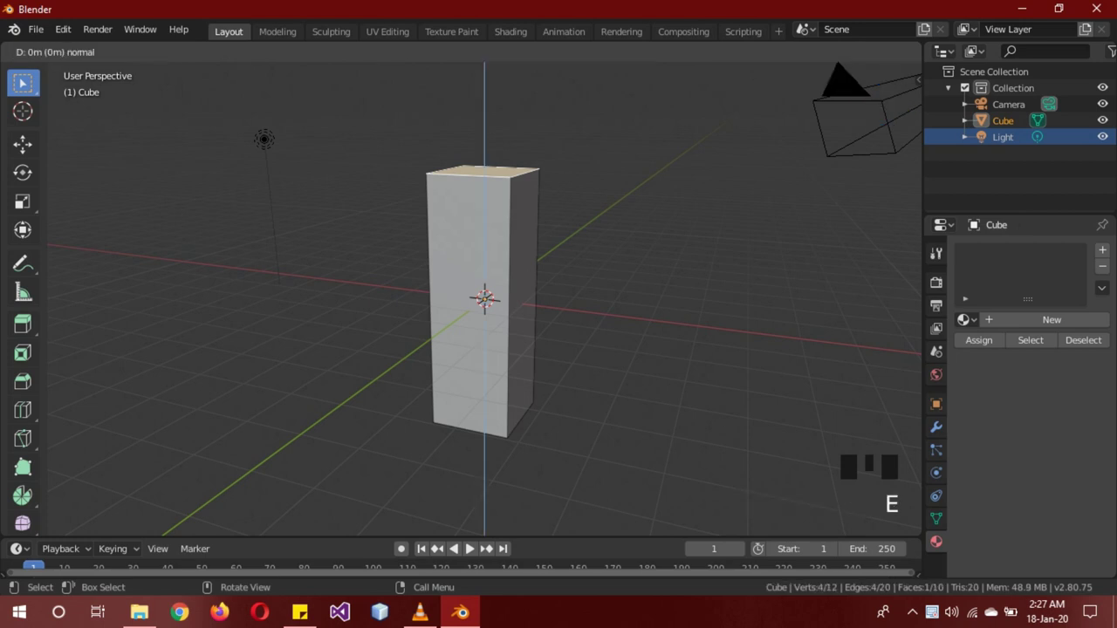
pyautogui.write('1')
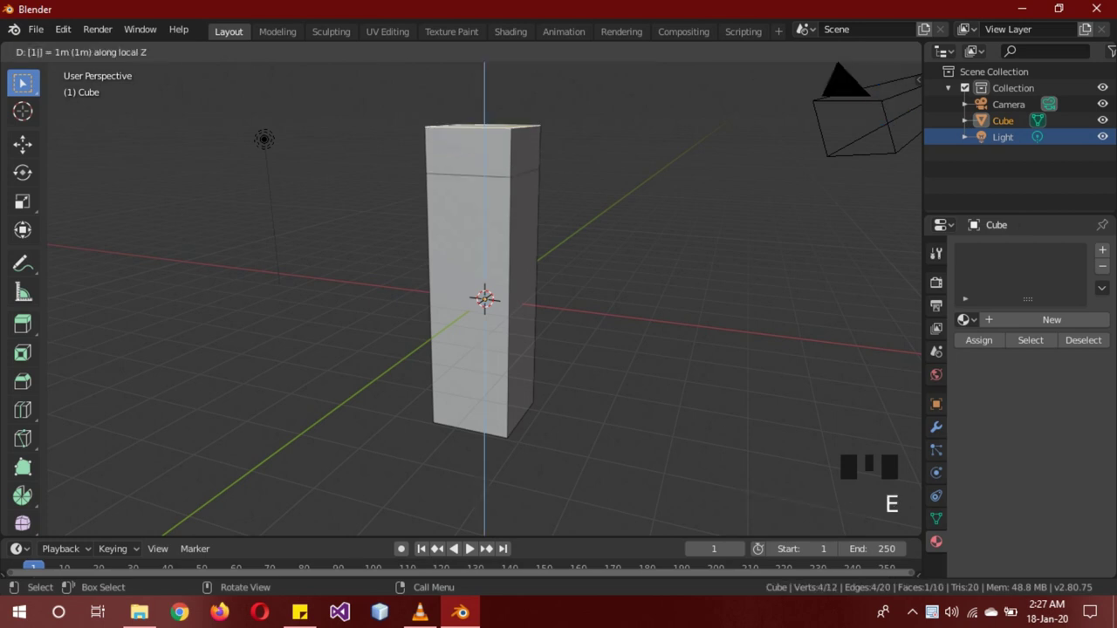
pyautogui.press('Return')
# Merge the extruded top face's vertices at center to form a point.
pyautogui.click(333, 51)
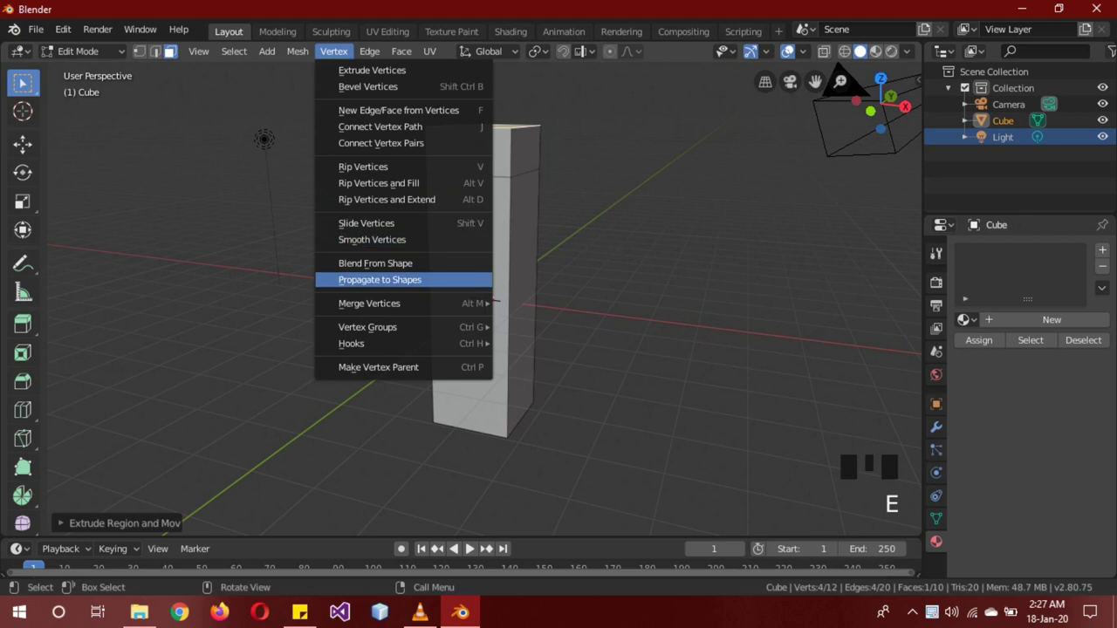
pyautogui.moveTo(393, 303)
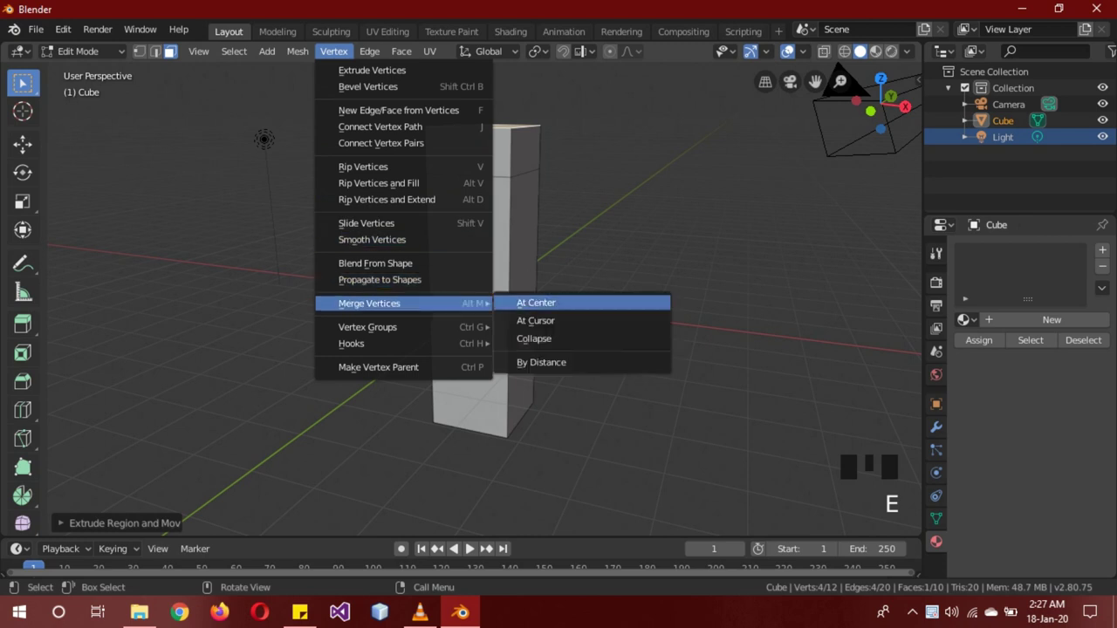
pyautogui.click(536, 302)
# Extrude the bottom face of the block downward by entering -1.
pyautogui.moveTo(552, 349); pyautogui.dragTo(555, 222, button='middle')
pyautogui.click(485, 404)
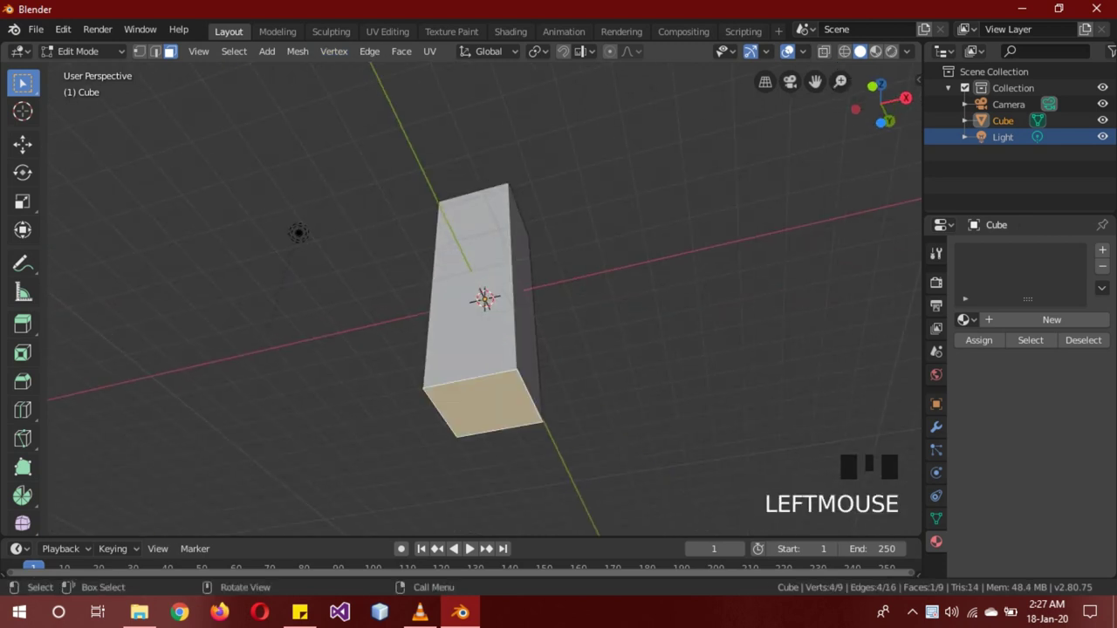
pyautogui.write('e')
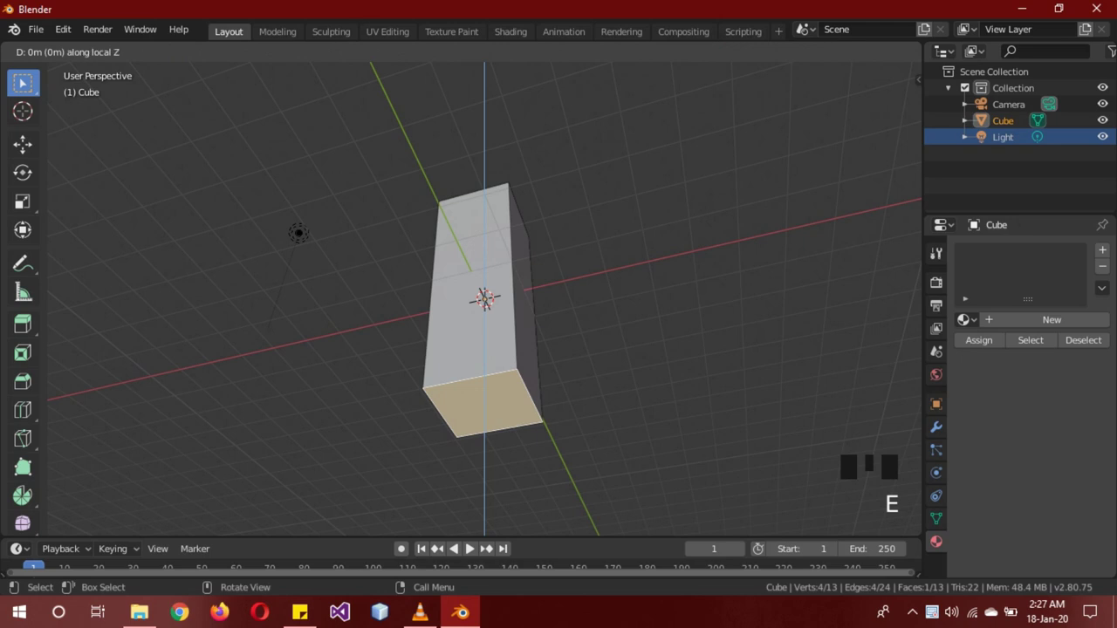
pyautogui.write('-1')
pyautogui.press('Return')
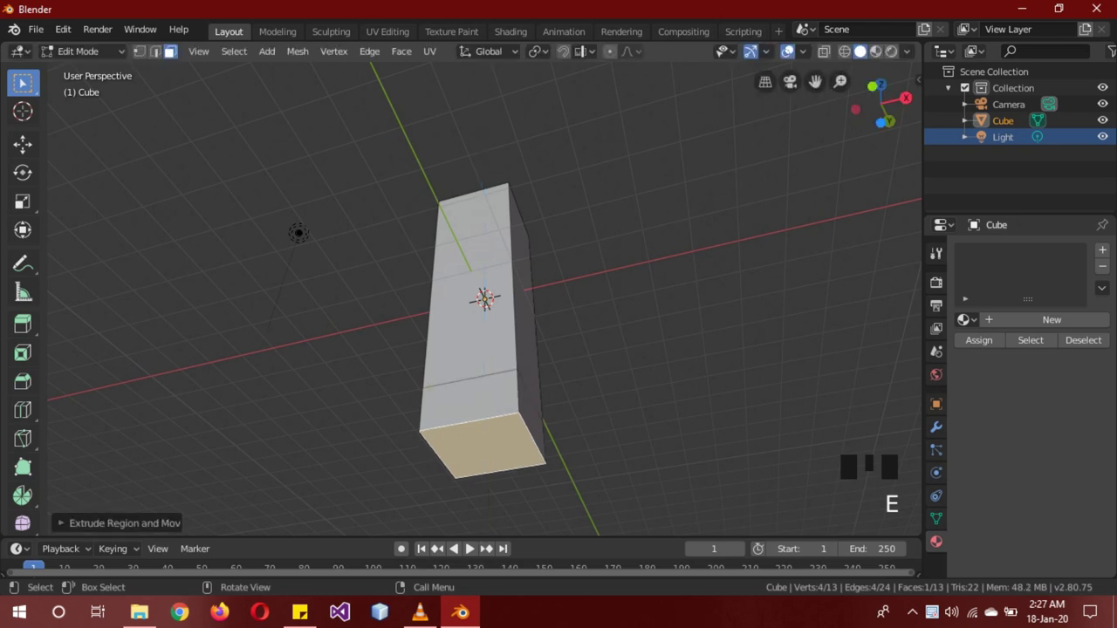
# Merge the extruded bottom face's vertices at center to form a lower point.
pyautogui.click(333, 50)
pyautogui.moveTo(384, 303)
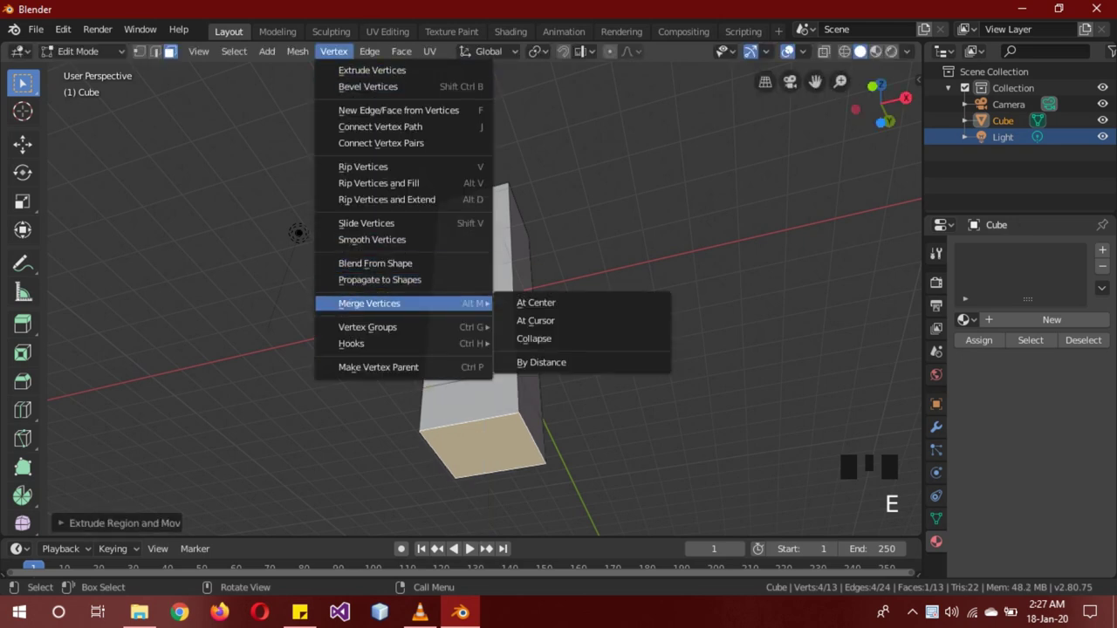
pyautogui.click(535, 302)
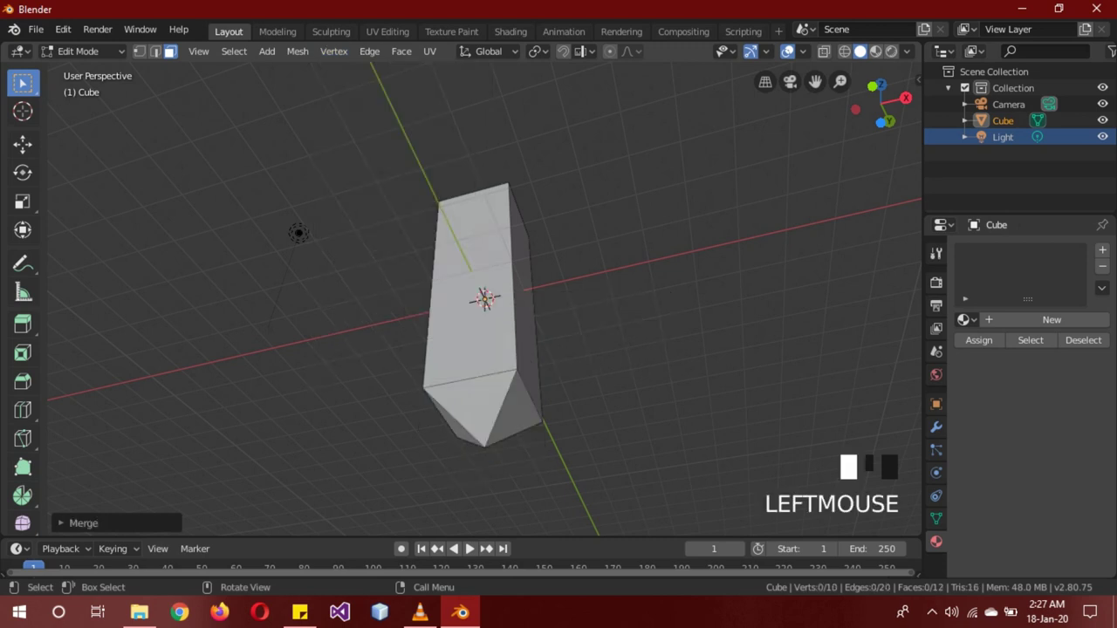
# Subdivide the entire double-pointed mesh once and return to Object Mode.
pyautogui.press('a')
pyautogui.rightClick(628, 236)
pyautogui.click(628, 236)
pyautogui.moveTo(628, 237); pyautogui.dragTo(636, 336, button='middle')
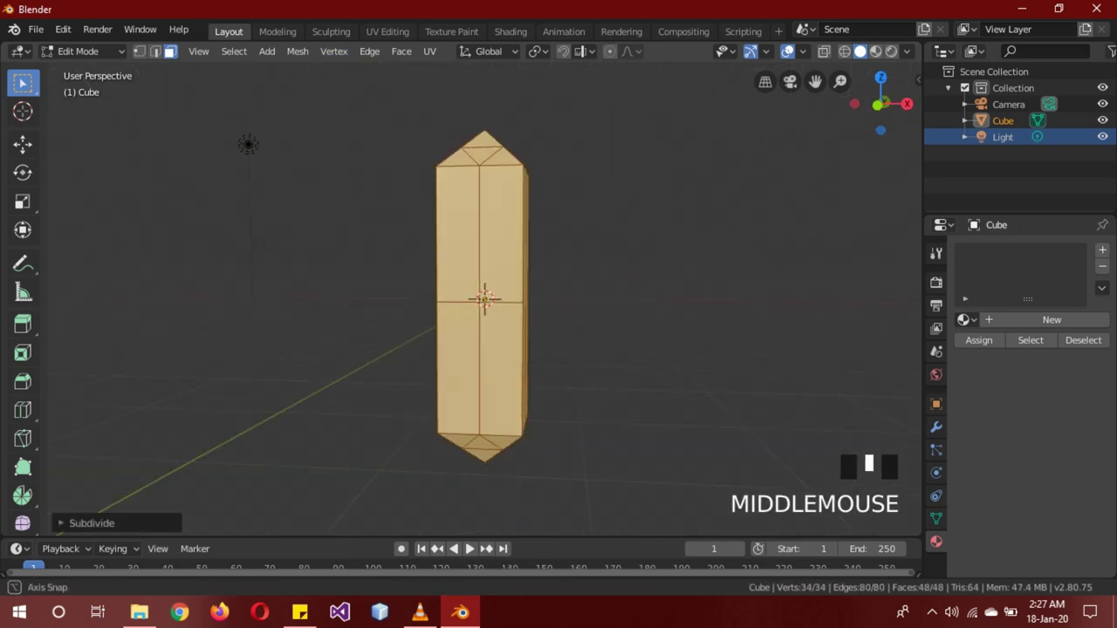
pyautogui.moveTo(559, 262); pyautogui.dragTo(546, 266, button='middle')
pyautogui.press('Tab')
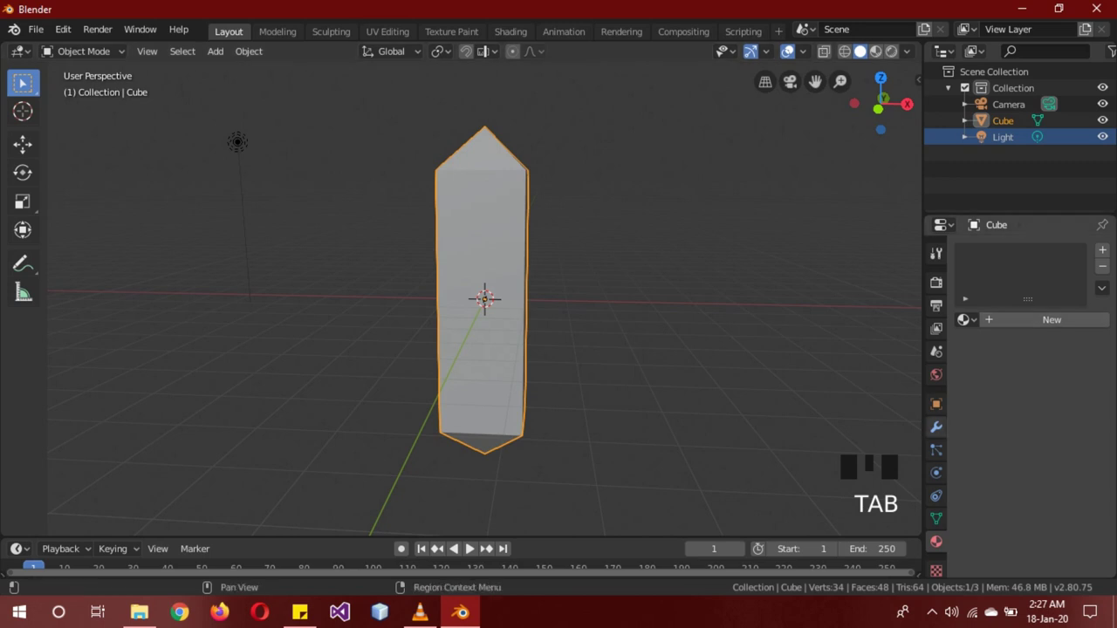
# Apply a Catmull-Clark Subdivision Surface modifier with 1 render and 1 viewport subdivision, and check the resulting mesh.
pyautogui.click(936, 427)
pyautogui.click(986, 251)
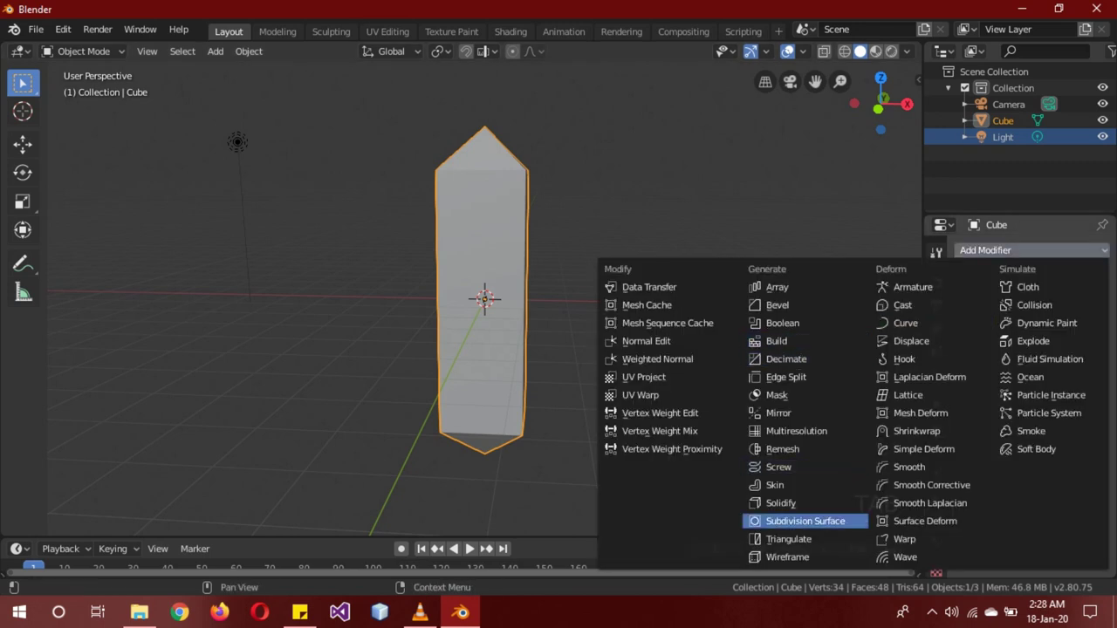
pyautogui.click(804, 521)
pyautogui.click(965, 359)
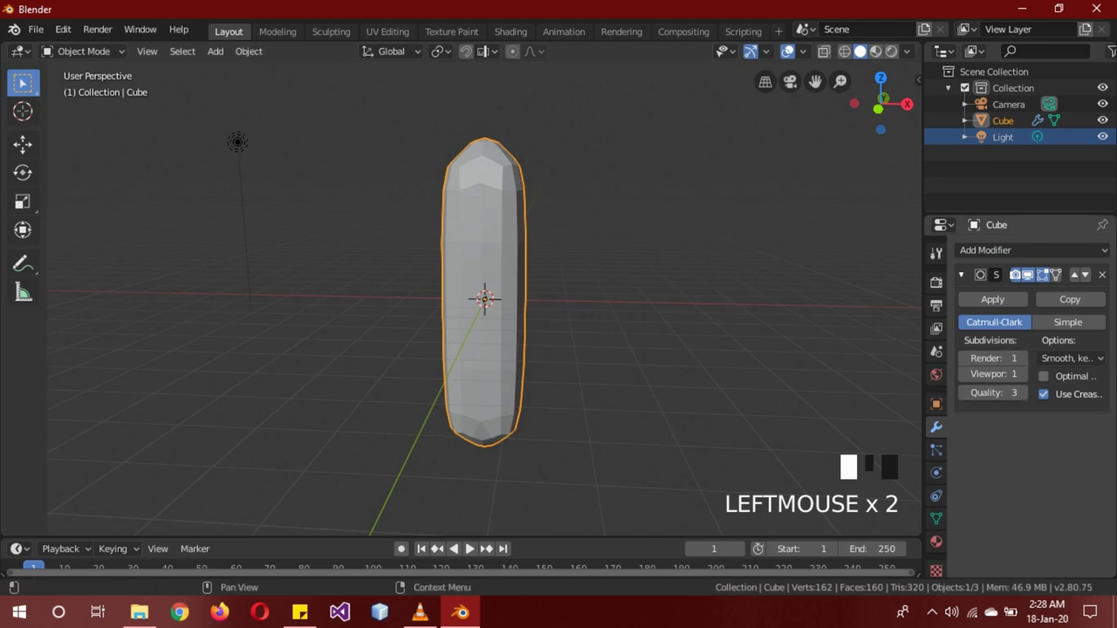
pyautogui.click(992, 299)
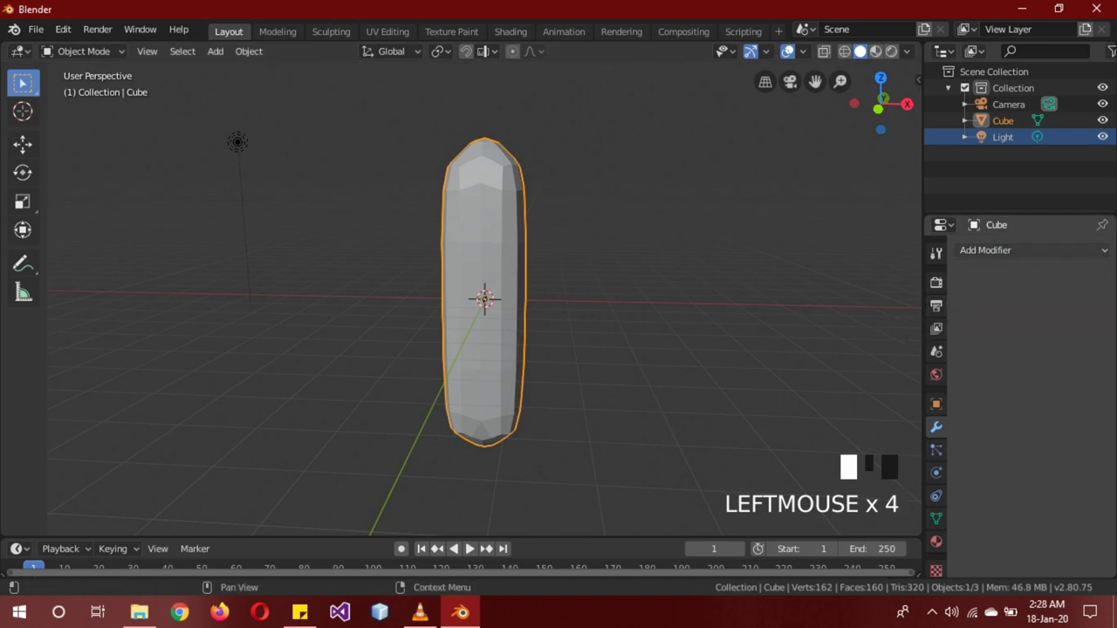
pyautogui.press('Tab')
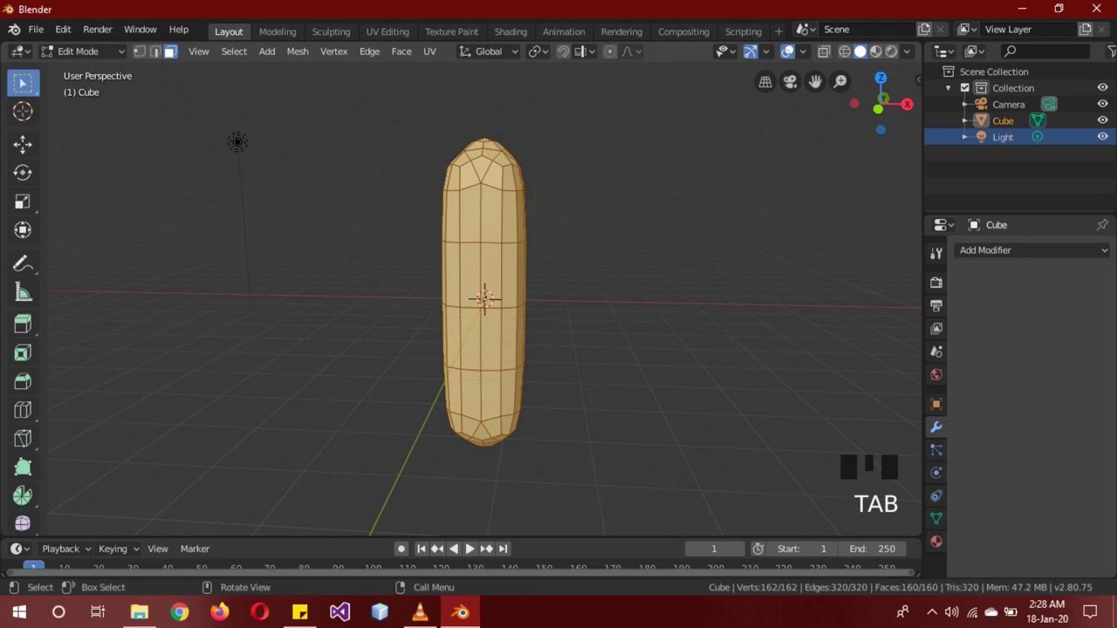
pyautogui.press('Tab')
# Apply a Decimate modifier in Collapse mode with a ratio of 0.7 and Triangulate enabled.
pyautogui.click(985, 249)
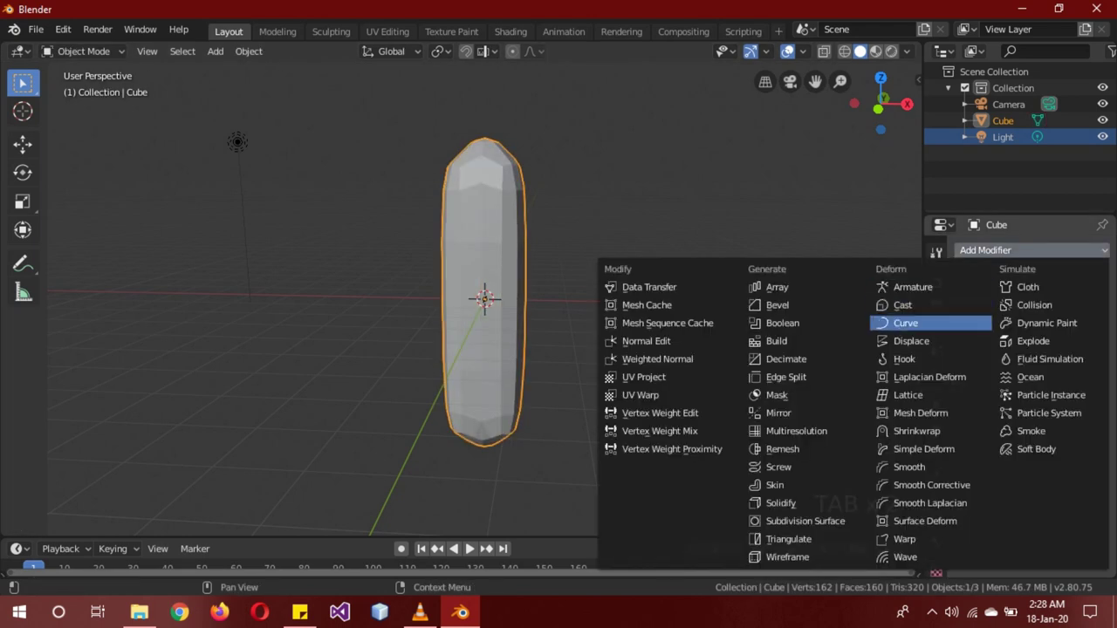
pyautogui.click(785, 359)
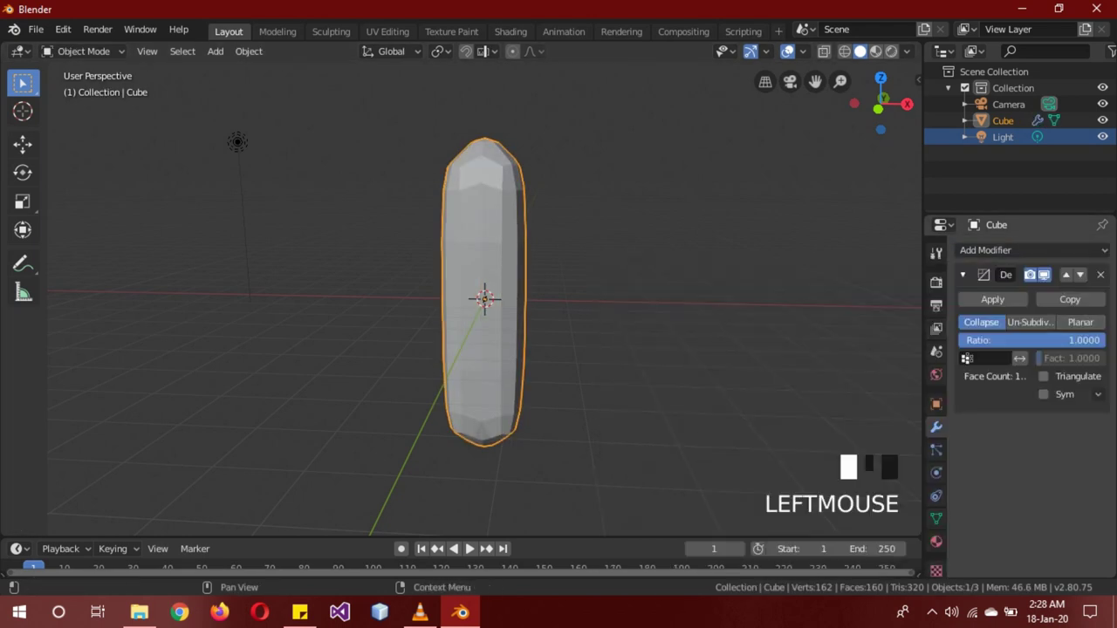
pyautogui.click(1031, 340)
pyautogui.write('0.7')
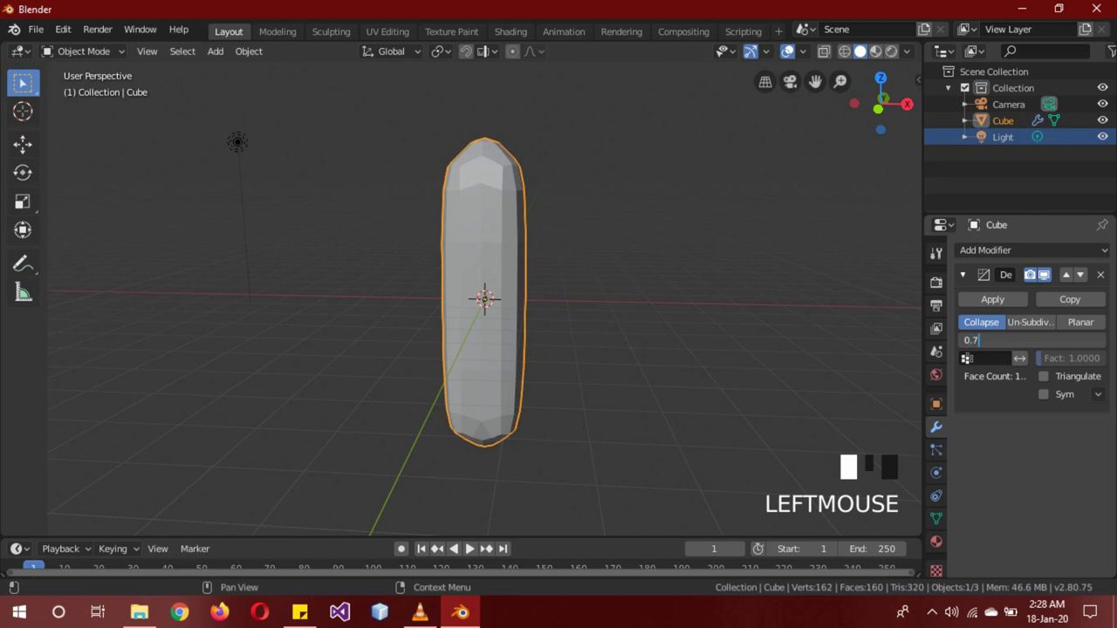
pyautogui.press('Return')
pyautogui.click(1044, 376)
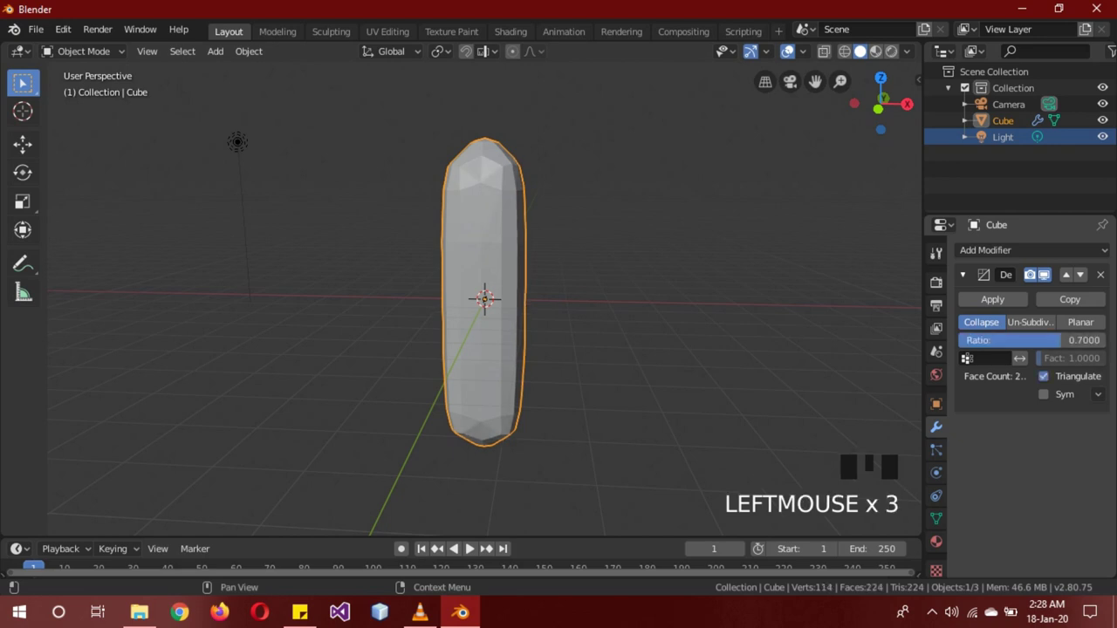
pyautogui.click(992, 299)
# In vertex select mode, pull one upper-middle and one lower-middle side vertex outward to make the crystal irregular.
pyautogui.press('Tab')
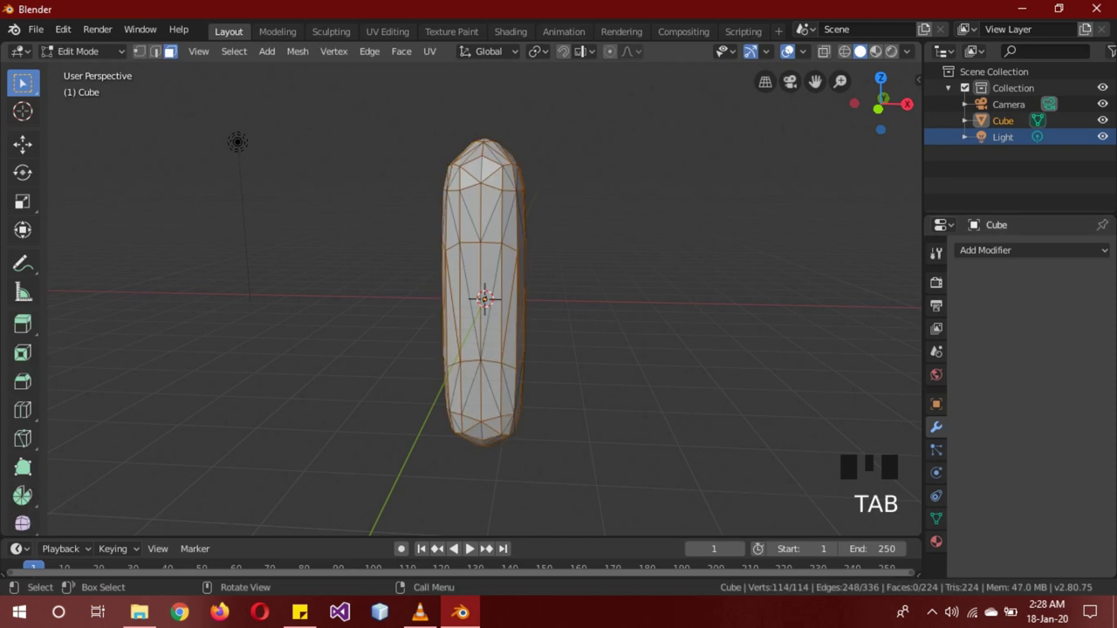
pyautogui.moveTo(629, 296); pyautogui.dragTo(557, 289, button='middle')
pyautogui.click(139, 51)
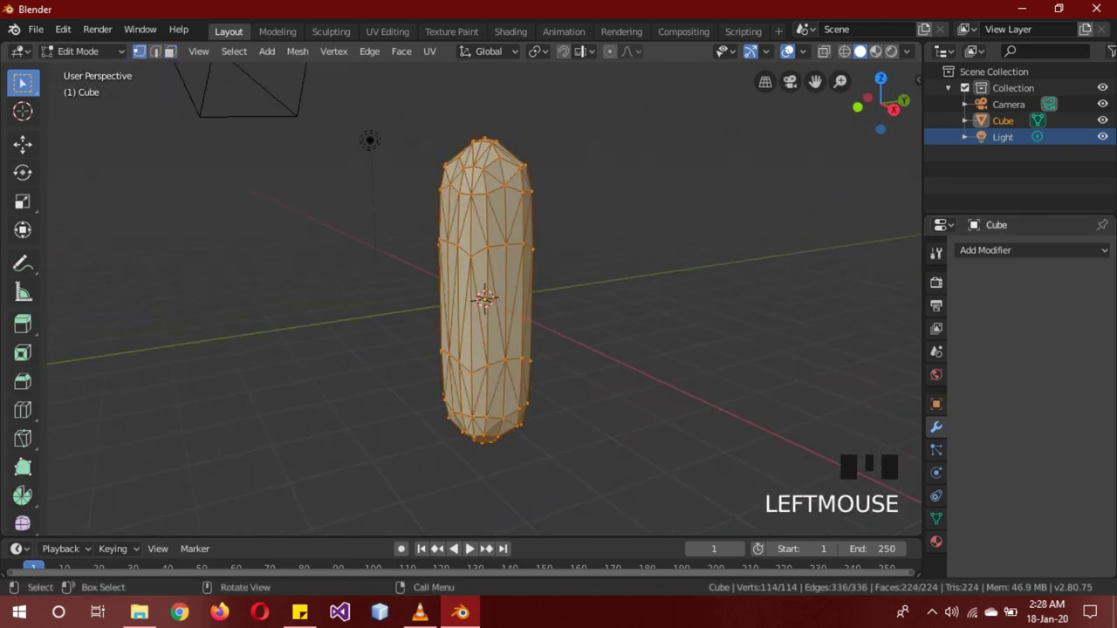
pyautogui.click(507, 245)
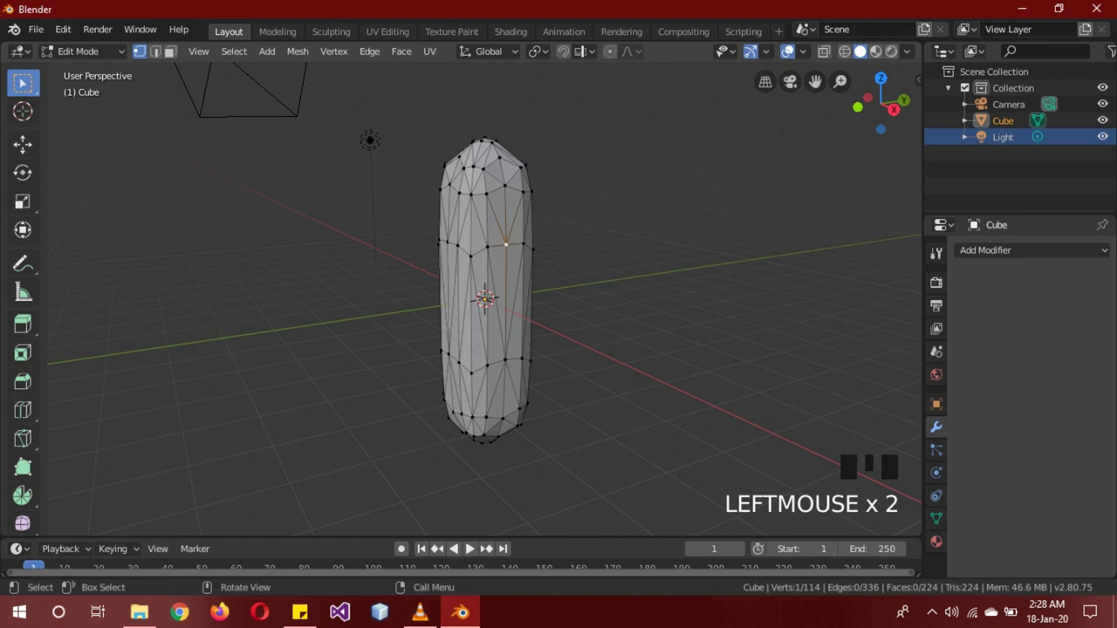
pyautogui.press('g')
pyautogui.click(539, 270)
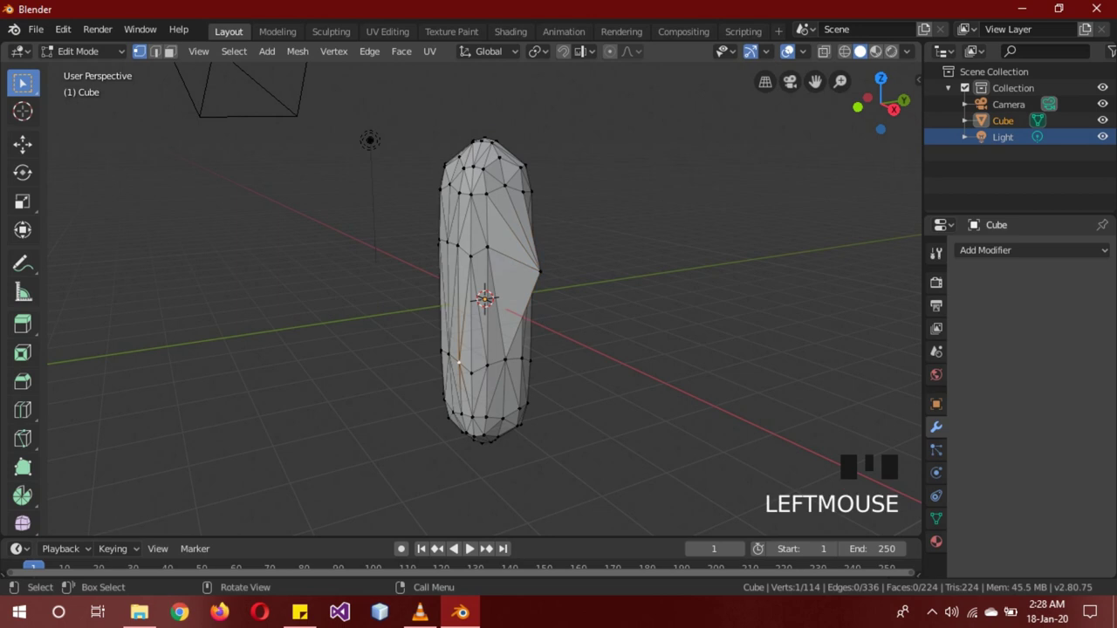
pyautogui.press('g')
pyautogui.click(393, 372)
# On another side of the crystal, pull a lower vertex slightly outward and an upper edge vertex out into a spike.
pyautogui.moveTo(393, 372); pyautogui.dragTo(534, 419, button='middle')
pyautogui.moveTo(532, 336); pyautogui.dragTo(558, 331, button='middle')
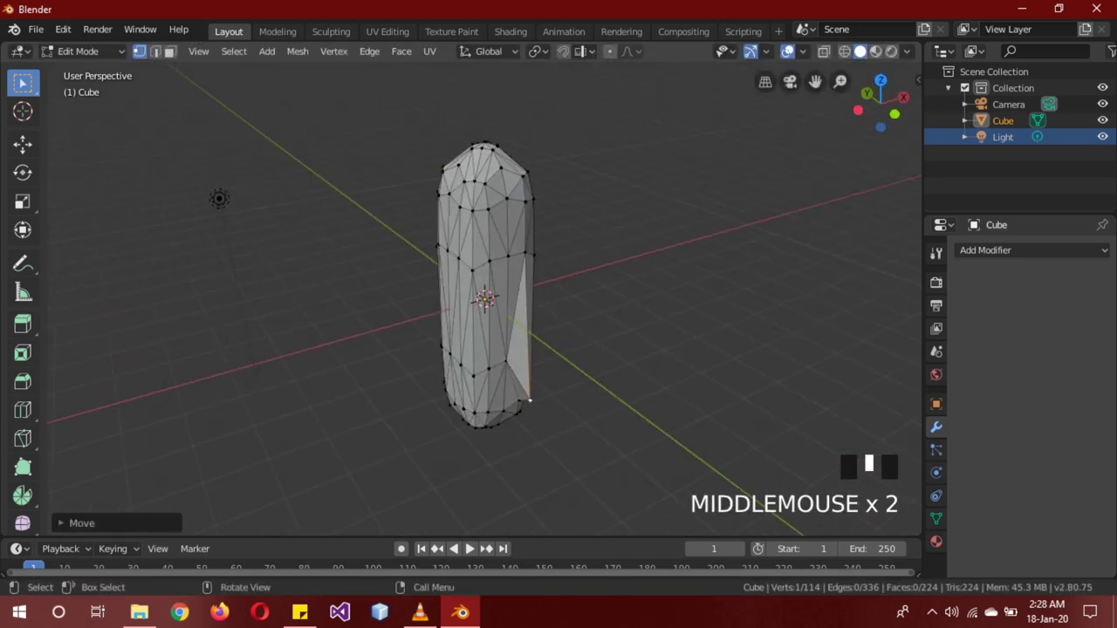
pyautogui.click(459, 365)
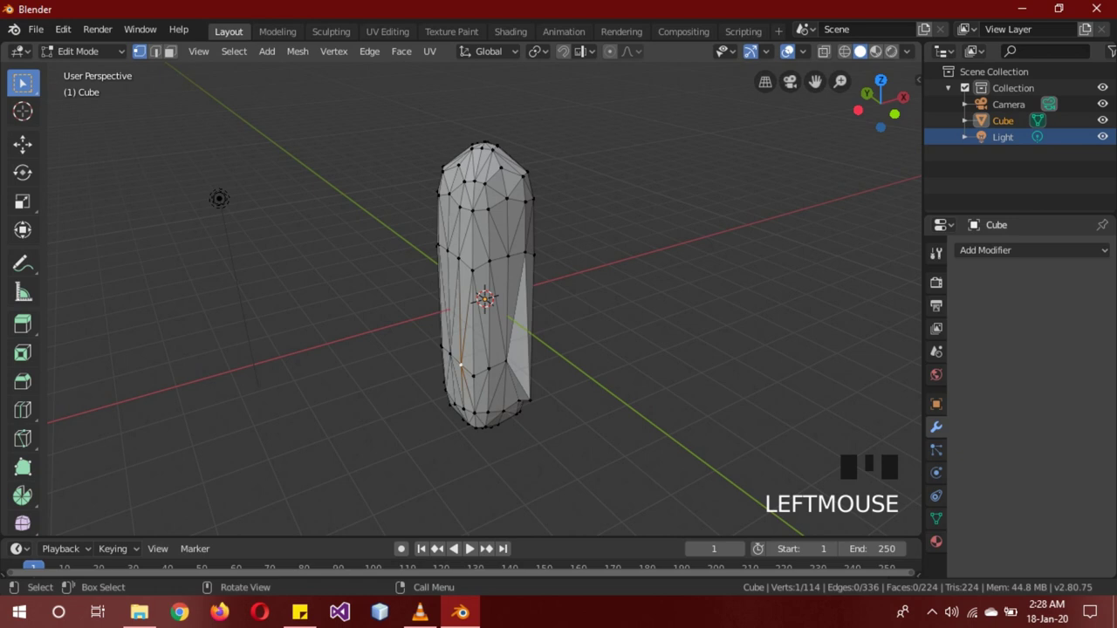
pyautogui.press('g')
pyautogui.click(430, 370)
pyautogui.click(439, 192)
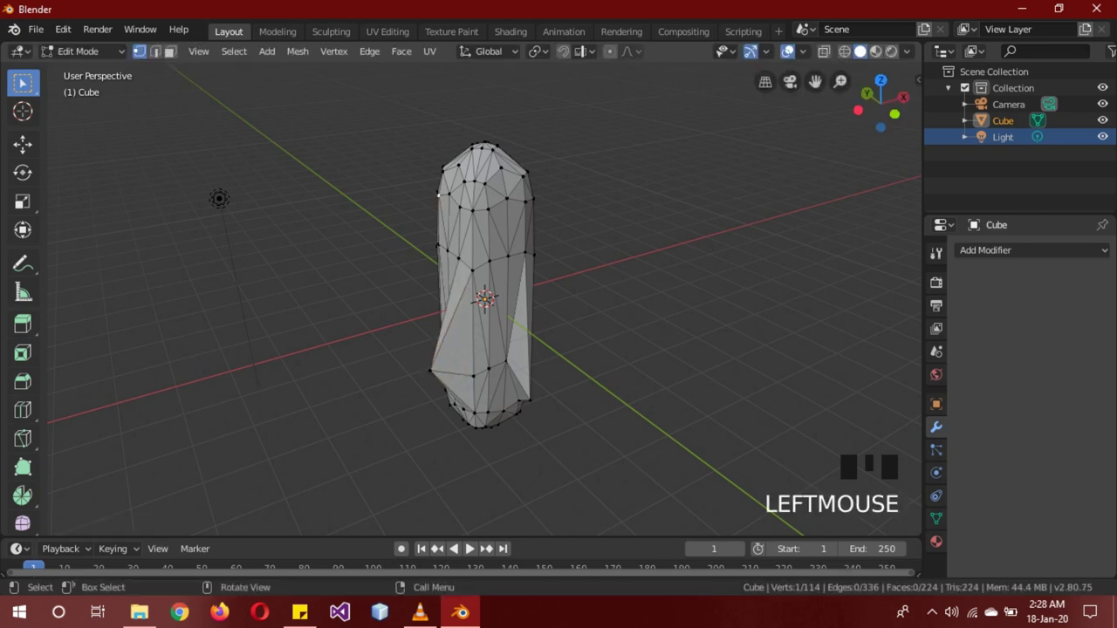
pyautogui.press('g')
pyautogui.click(400, 200)
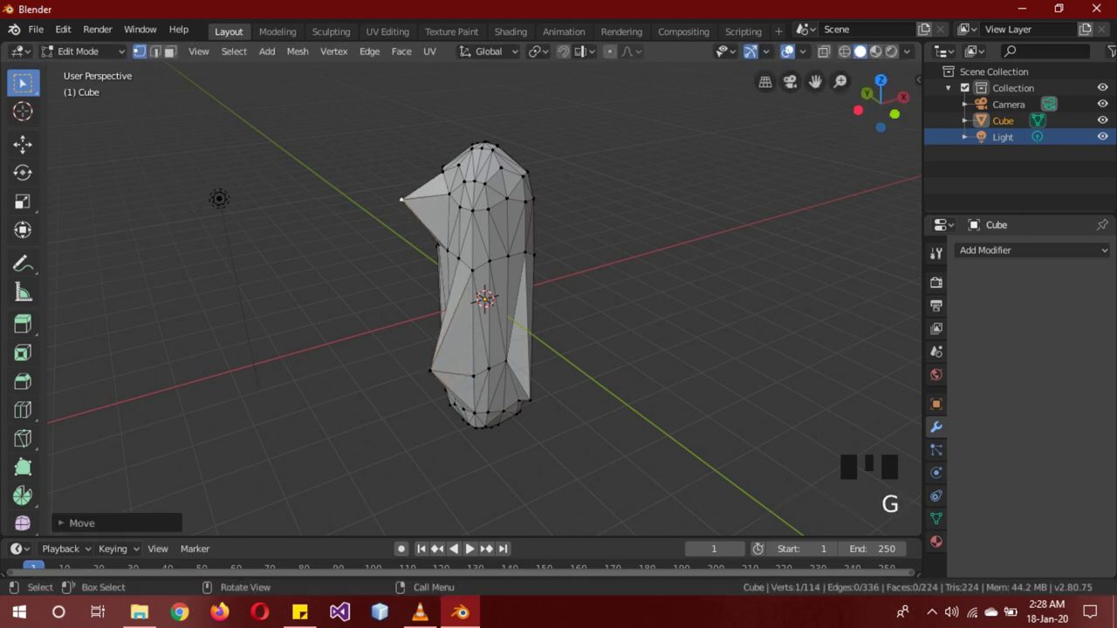
# Pull a vertex at the crystal's top up and sideways into a sharp peak.
pyautogui.click(484, 145)
pyautogui.press('g')
pyautogui.click(524, 121)
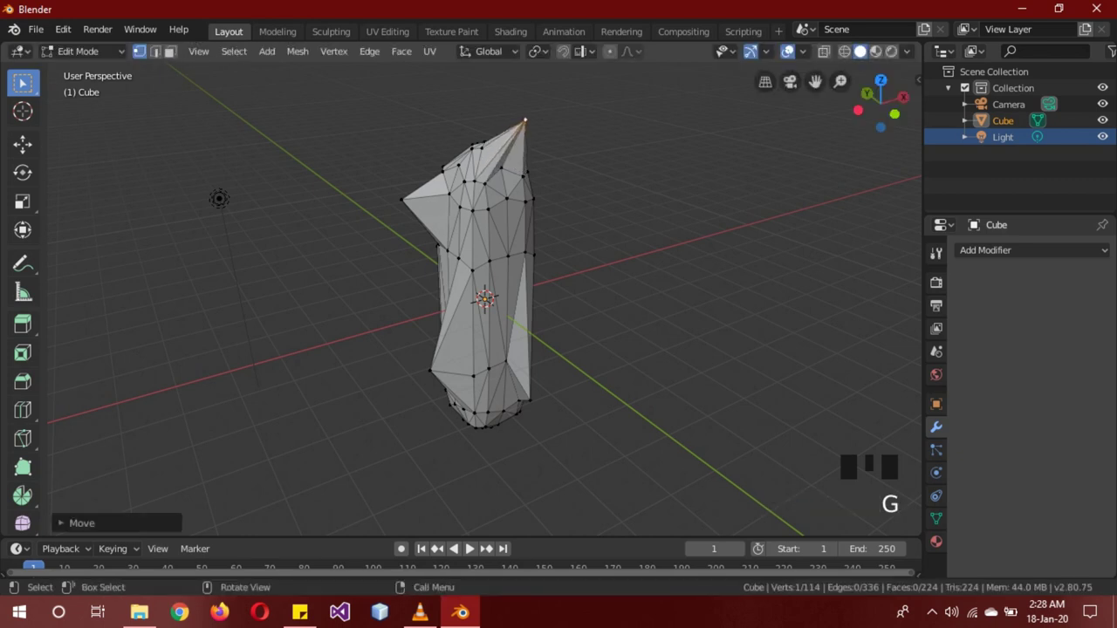
# Return to Object Mode and add a Displace modifier with strength 0.6 to the crystal.
pyautogui.press('Tab')
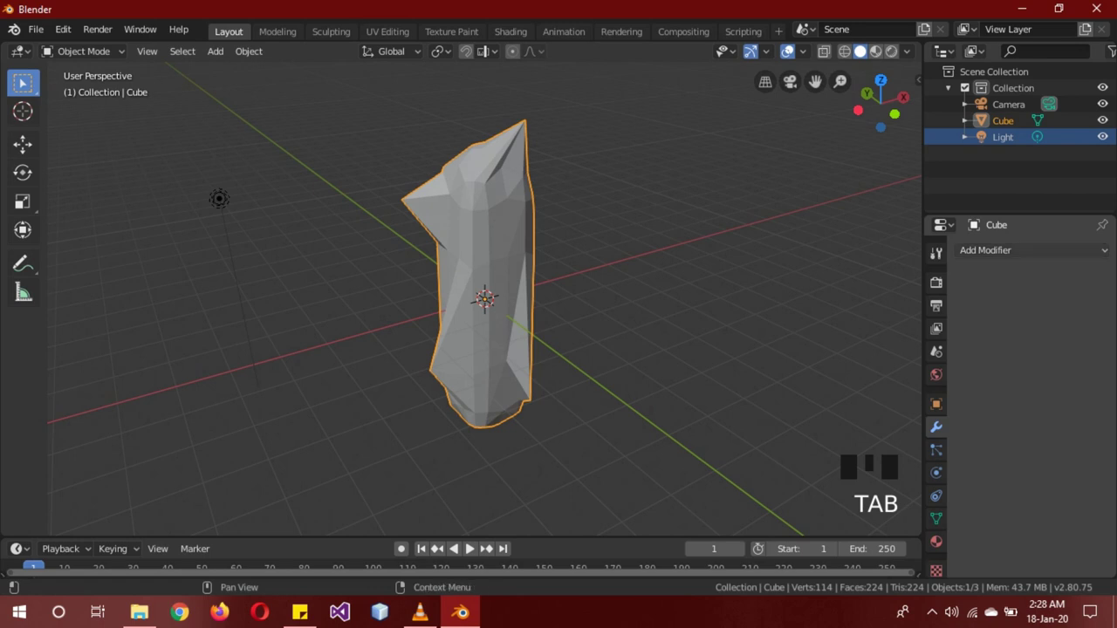
pyautogui.click(986, 251)
pyautogui.click(908, 340)
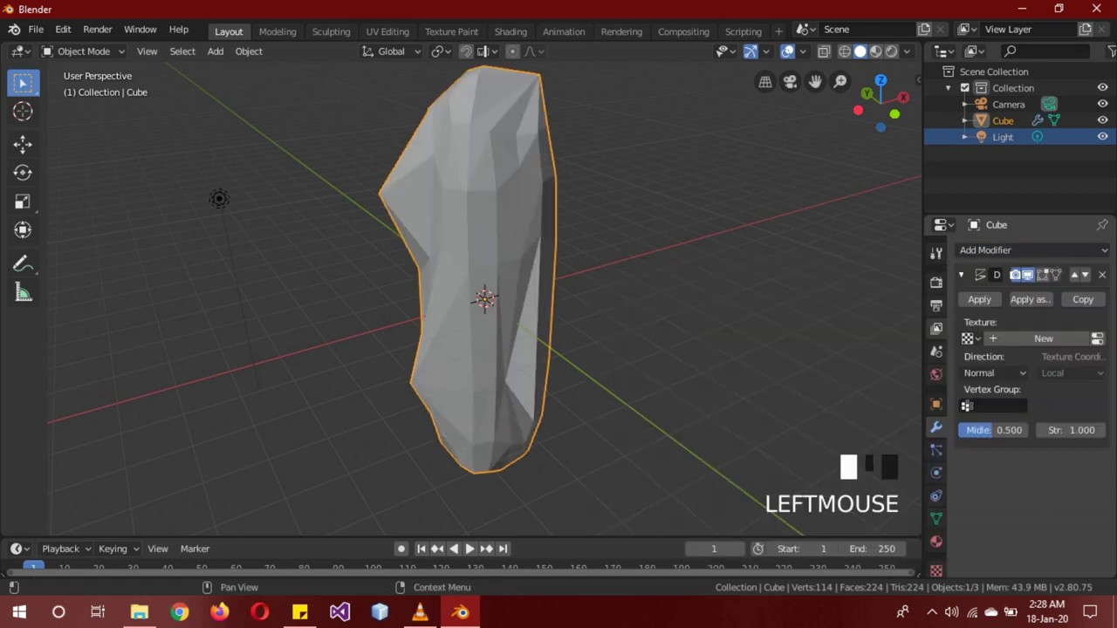
pyautogui.click(1070, 430)
pyautogui.write('0.6')
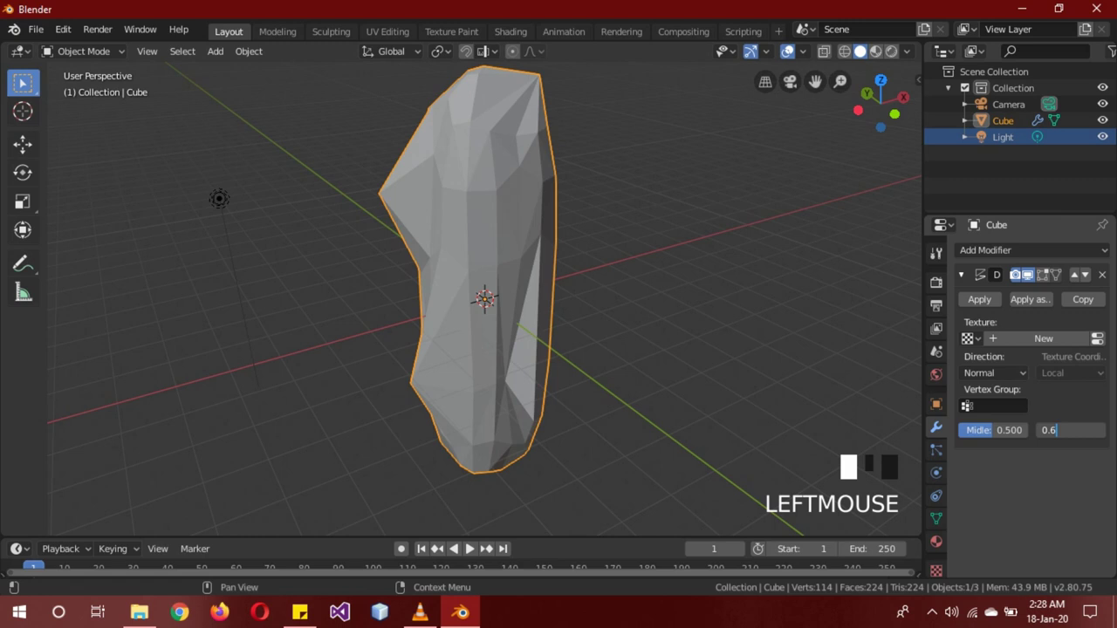
pyautogui.press('Return')
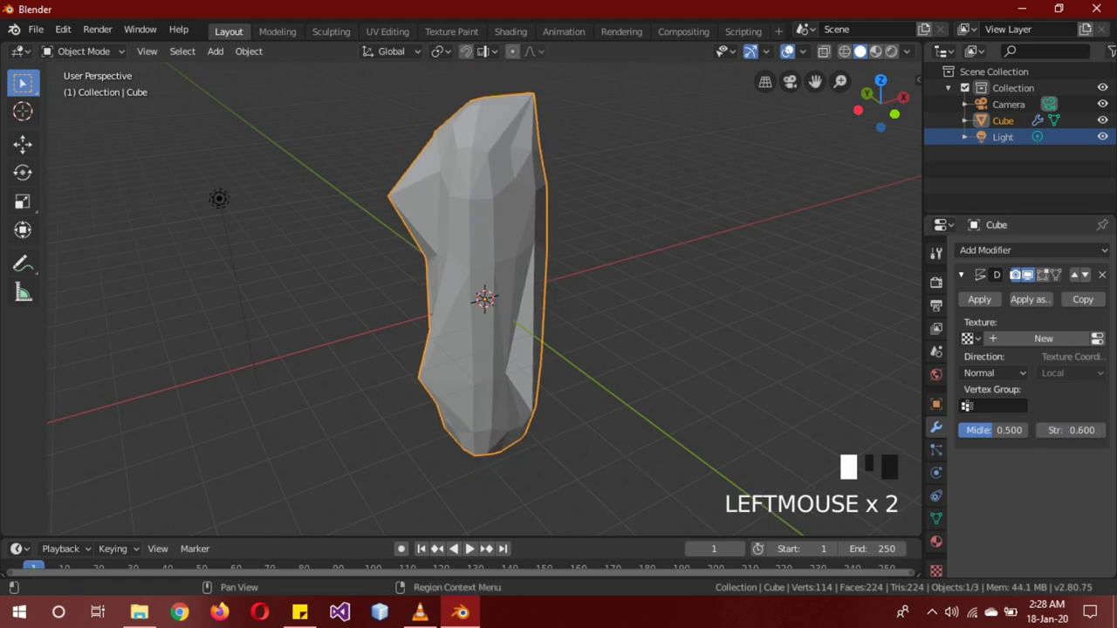
# Give the Displace modifier a new Voronoi texture and apply the modifier to the mesh.
pyautogui.click(936, 570)
pyautogui.click(1052, 274)
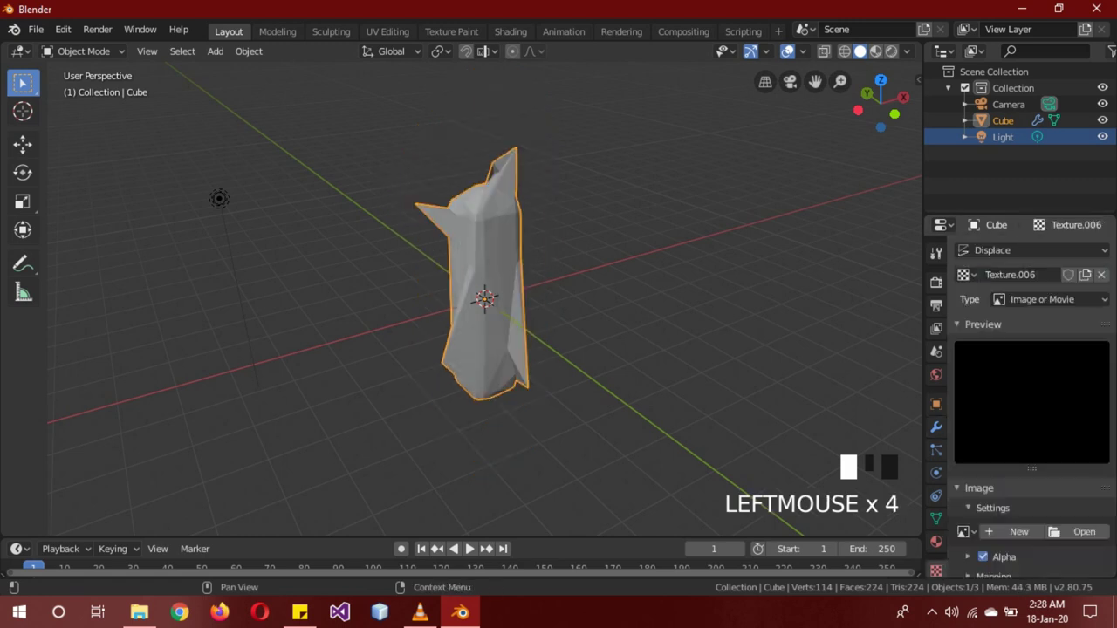
pyautogui.click(1050, 300)
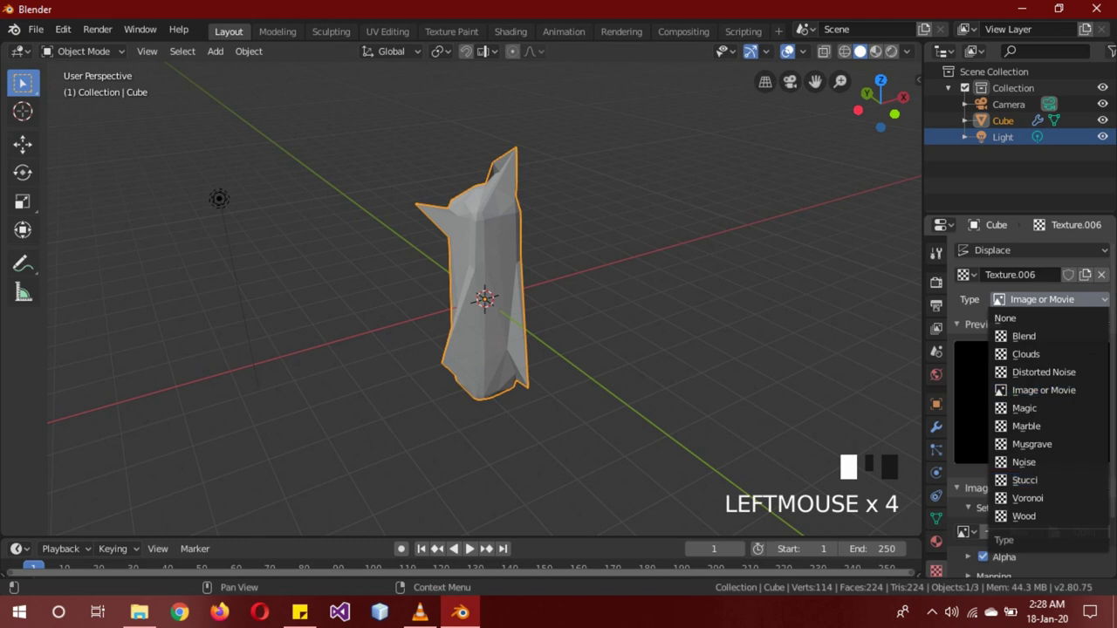
pyautogui.click(1027, 498)
pyautogui.click(935, 427)
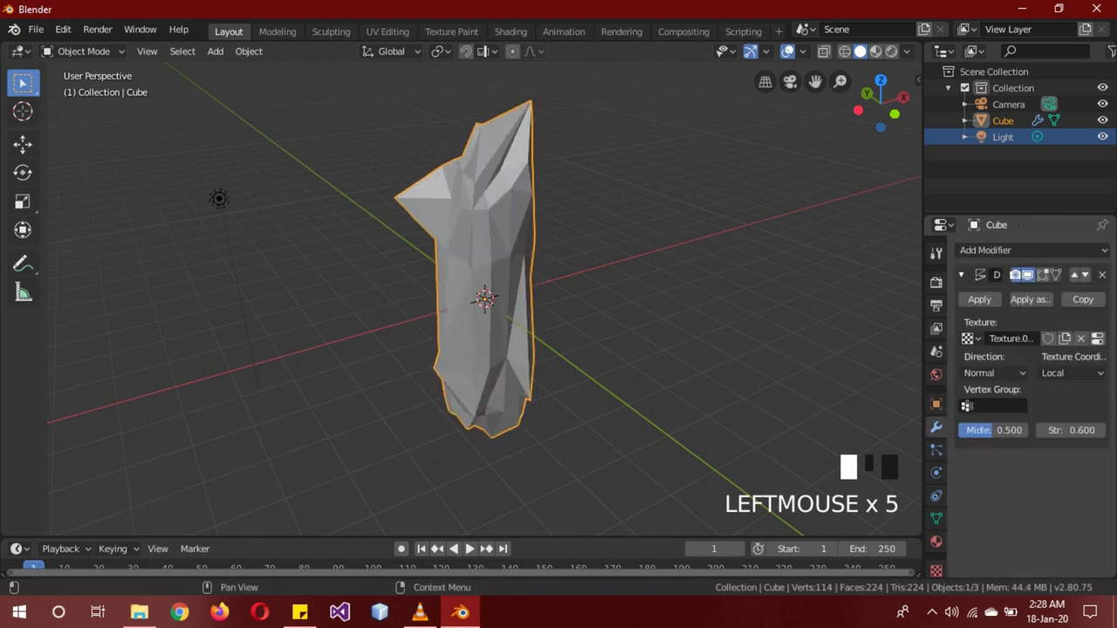
pyautogui.click(977, 300)
# Add a second Displace modifier to the crystal with strength 0.6.
pyautogui.click(1029, 250)
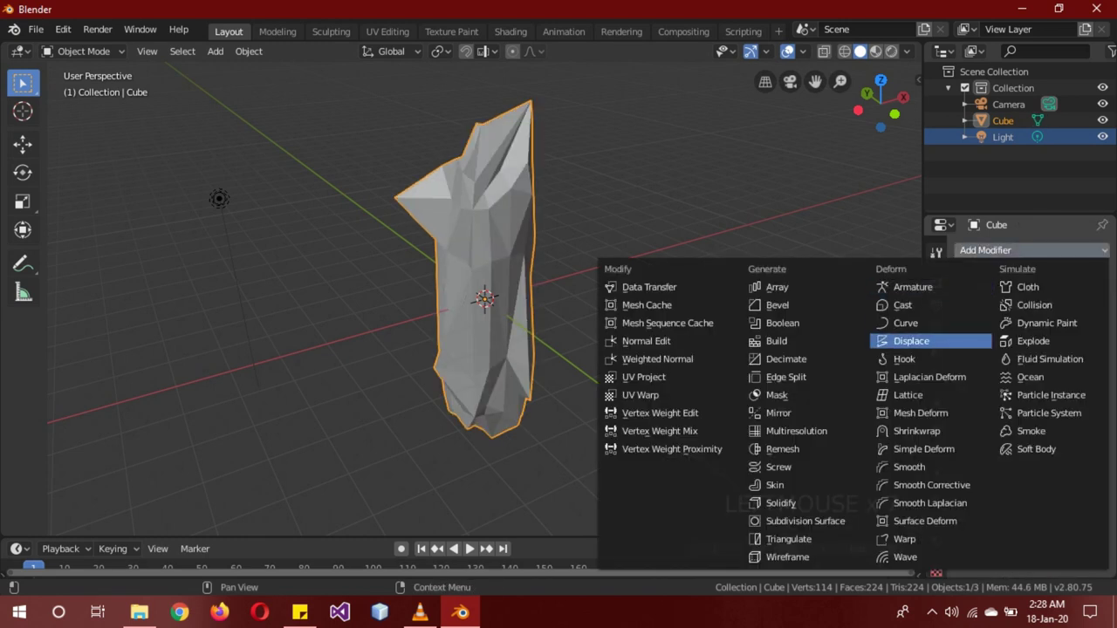
pyautogui.click(911, 340)
pyautogui.click(1071, 430)
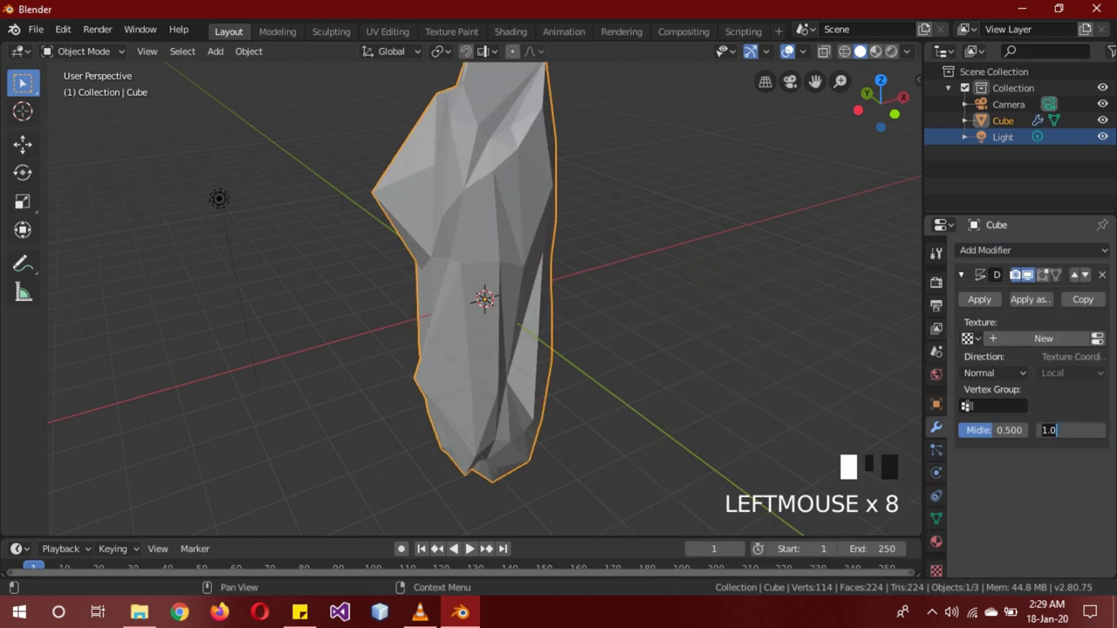
pyautogui.write('0.6')
pyautogui.press('Return')
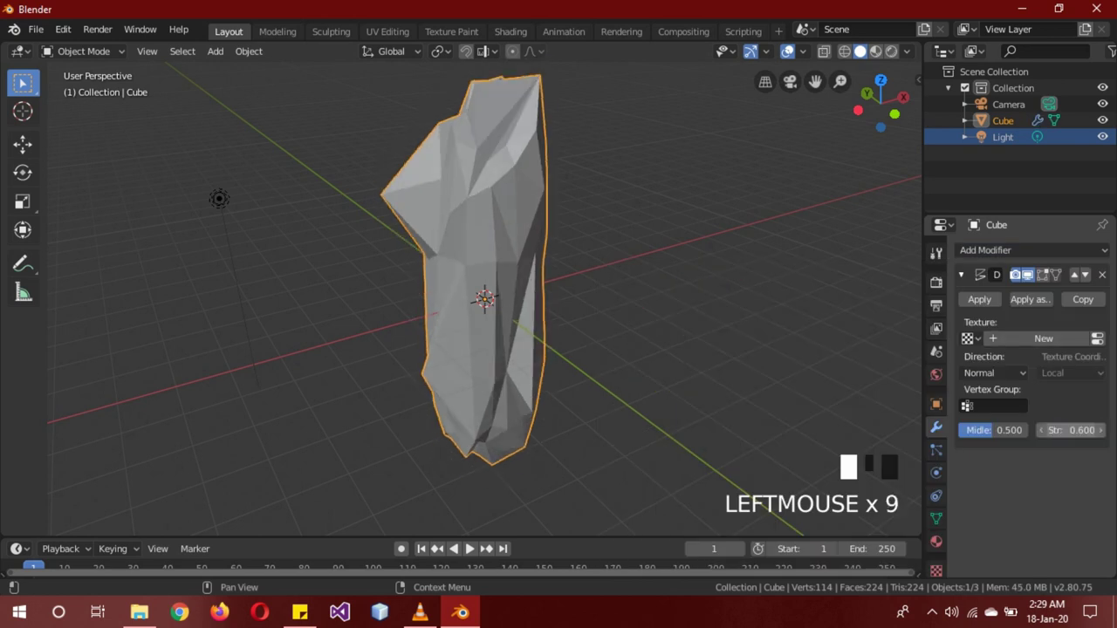
# Create a new texture for the second Displace modifier and set its type to Noise.
pyautogui.click(936, 571)
pyautogui.click(1043, 275)
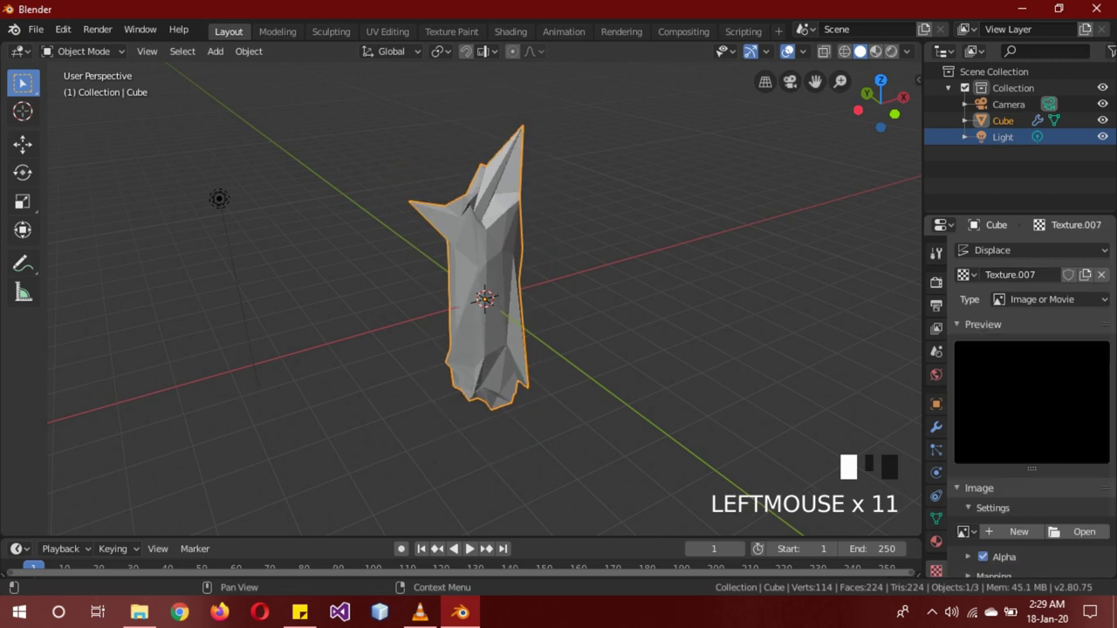
pyautogui.click(1047, 299)
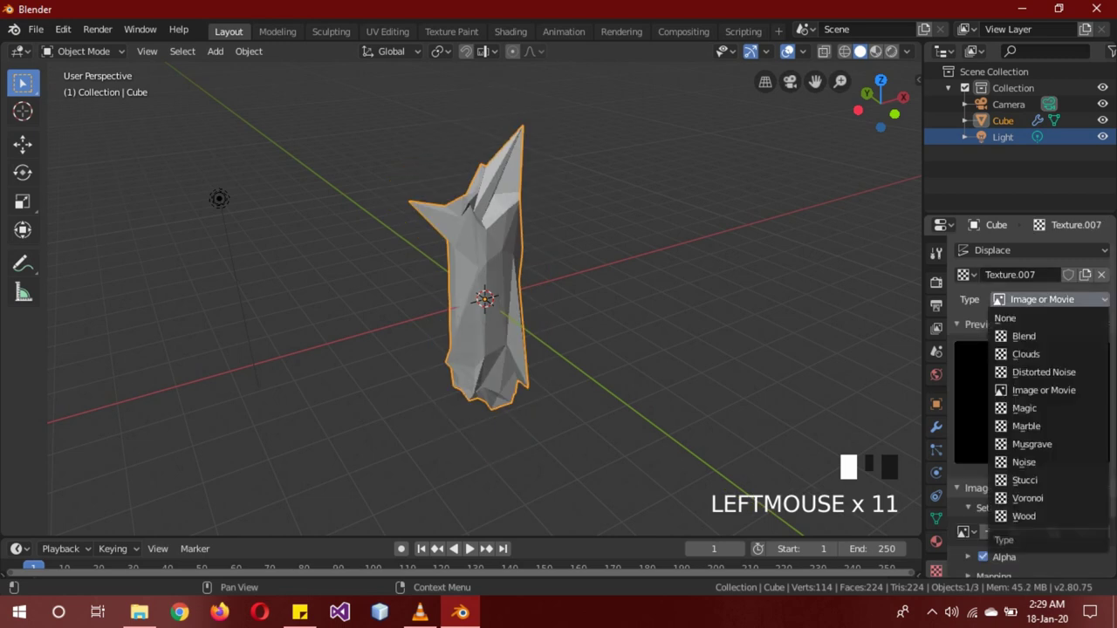
pyautogui.click(1023, 462)
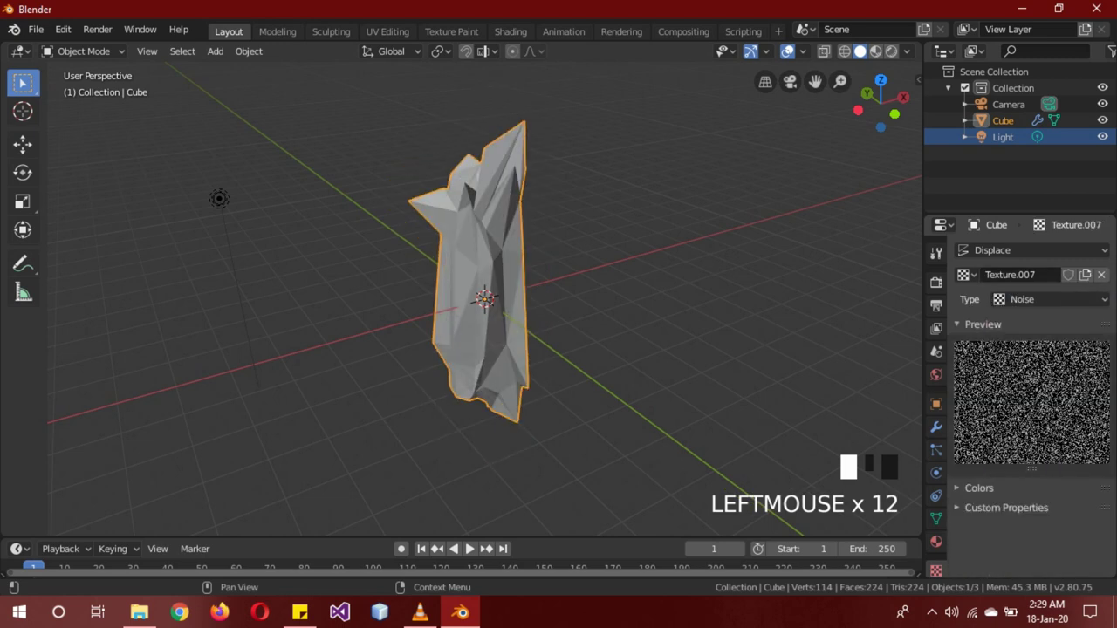
pyautogui.moveTo(611, 393); pyautogui.dragTo(568, 265, button='middle')
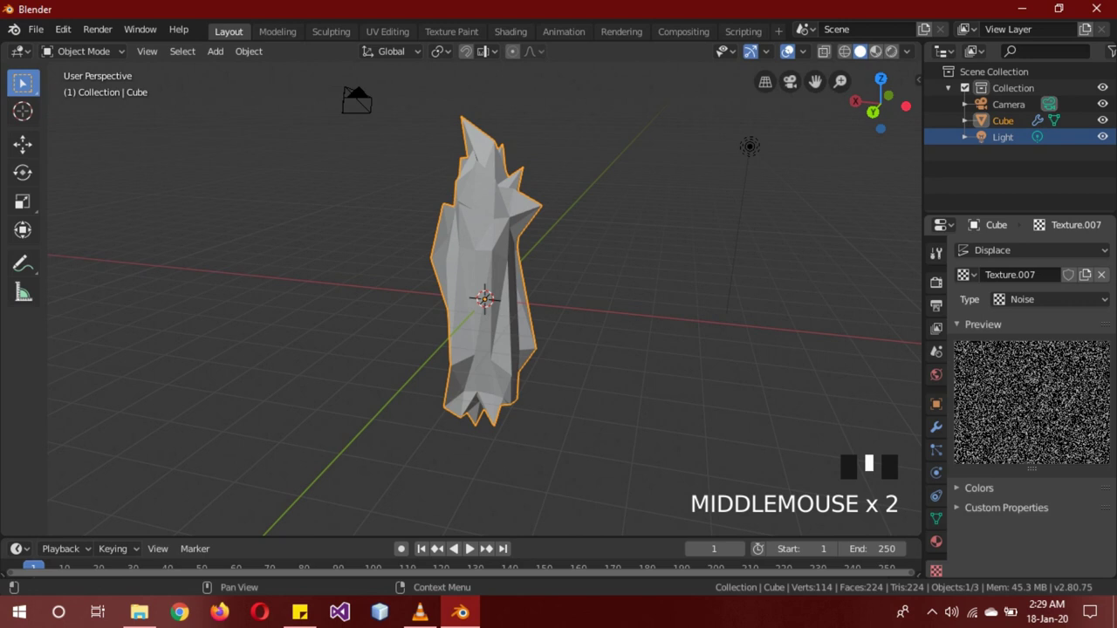
# Assign the existing crystal.001 material to the crystal.
pyautogui.click(935, 541)
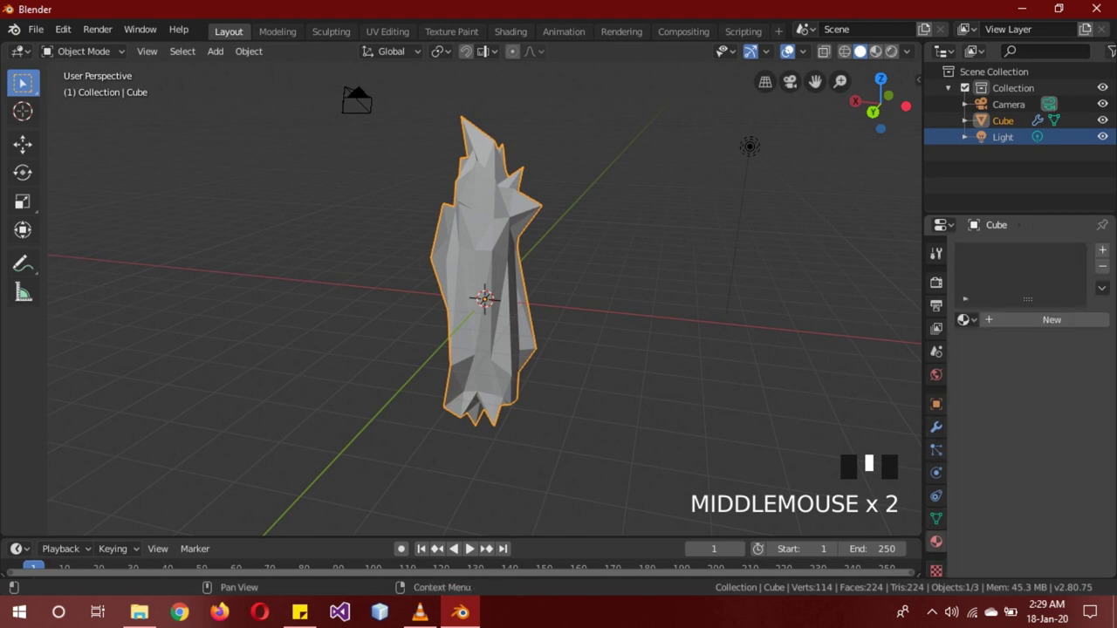
pyautogui.click(964, 319)
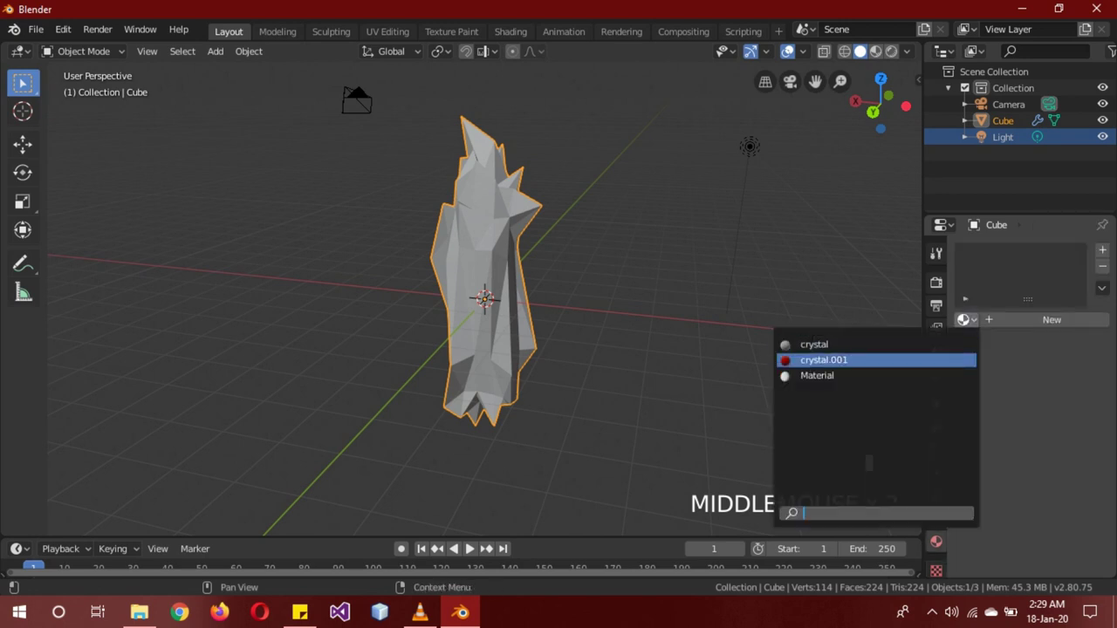
pyautogui.click(823, 359)
# Examine the crystal.001 shader nodes, the material's blend and shadow settings, and the Eevee render settings.
pyautogui.click(21, 50)
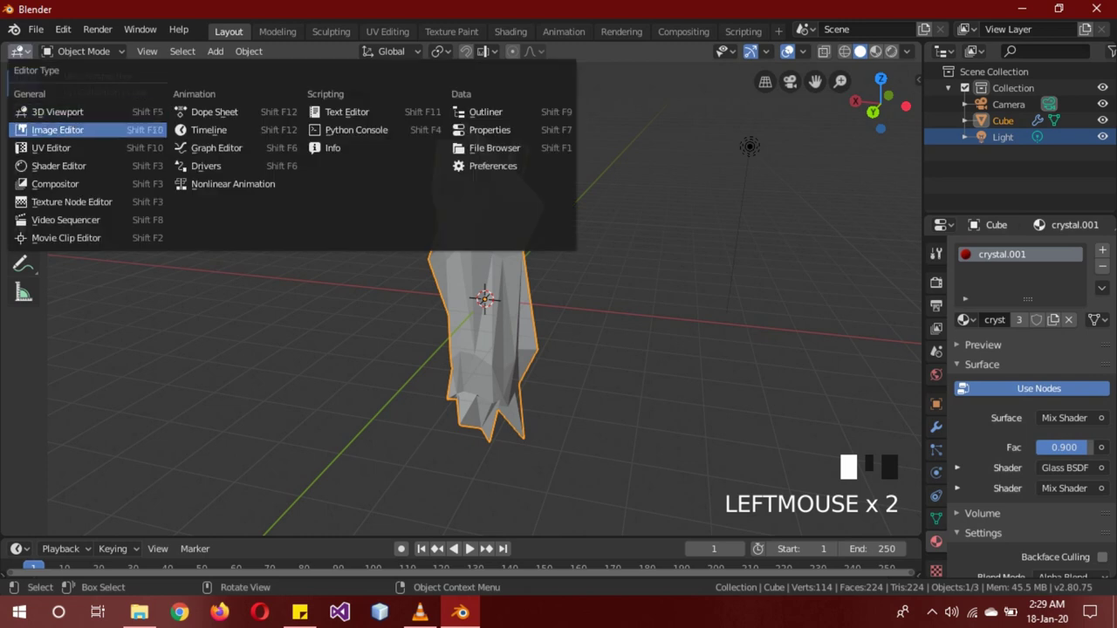
pyautogui.click(48, 164)
pyautogui.scroll(-2, 461, 296)
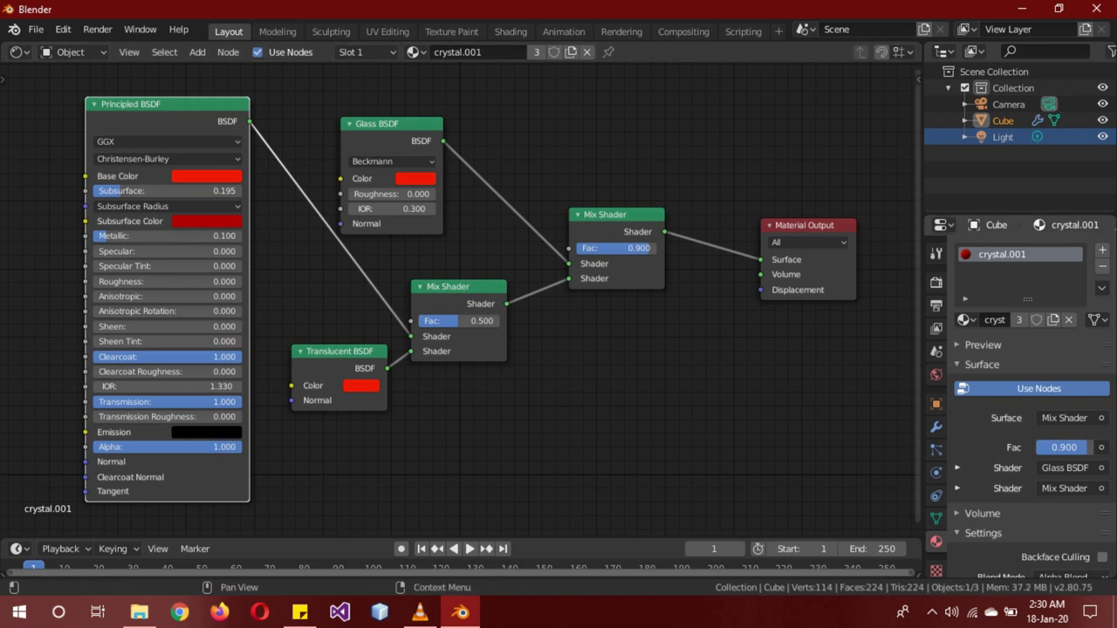
pyautogui.scroll(-3, 1029, 419)
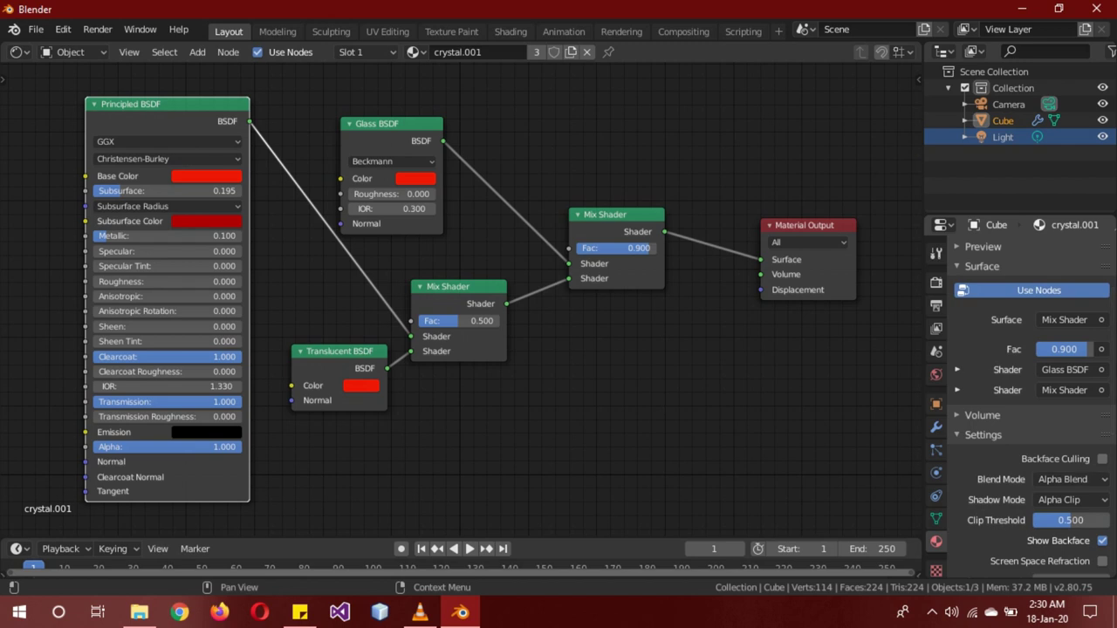
pyautogui.scroll(3, 1021, 401)
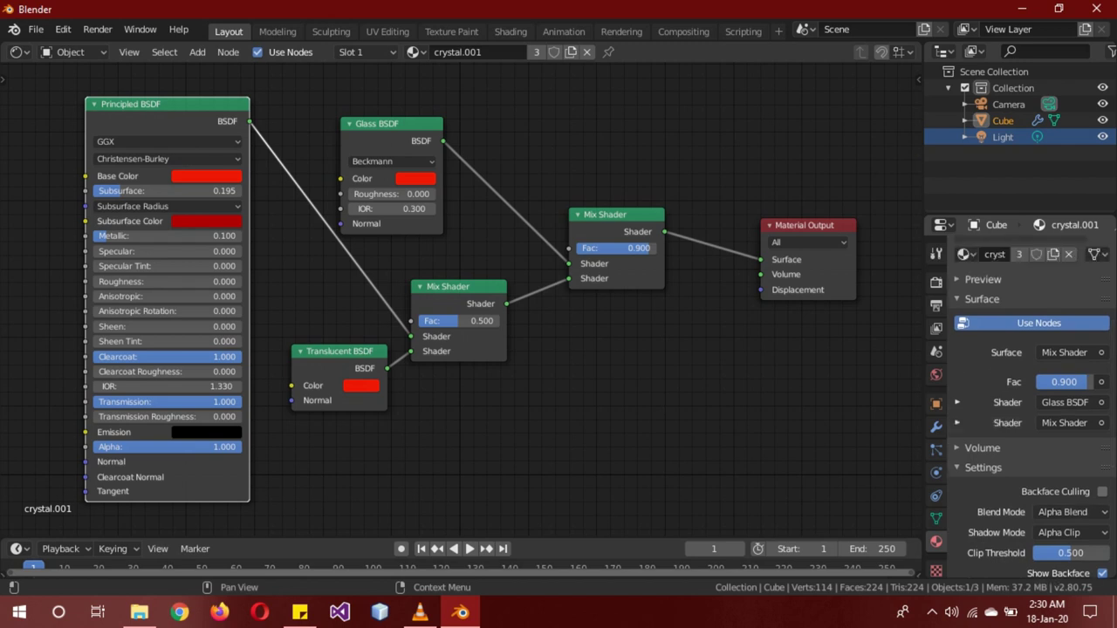
pyautogui.click(937, 282)
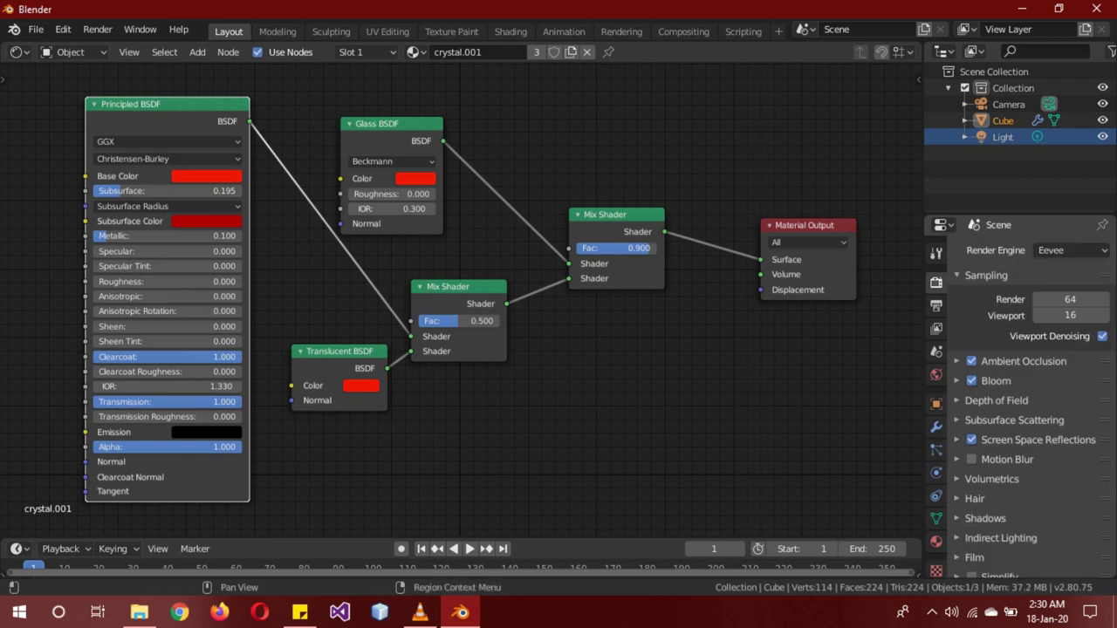
pyautogui.click(936, 541)
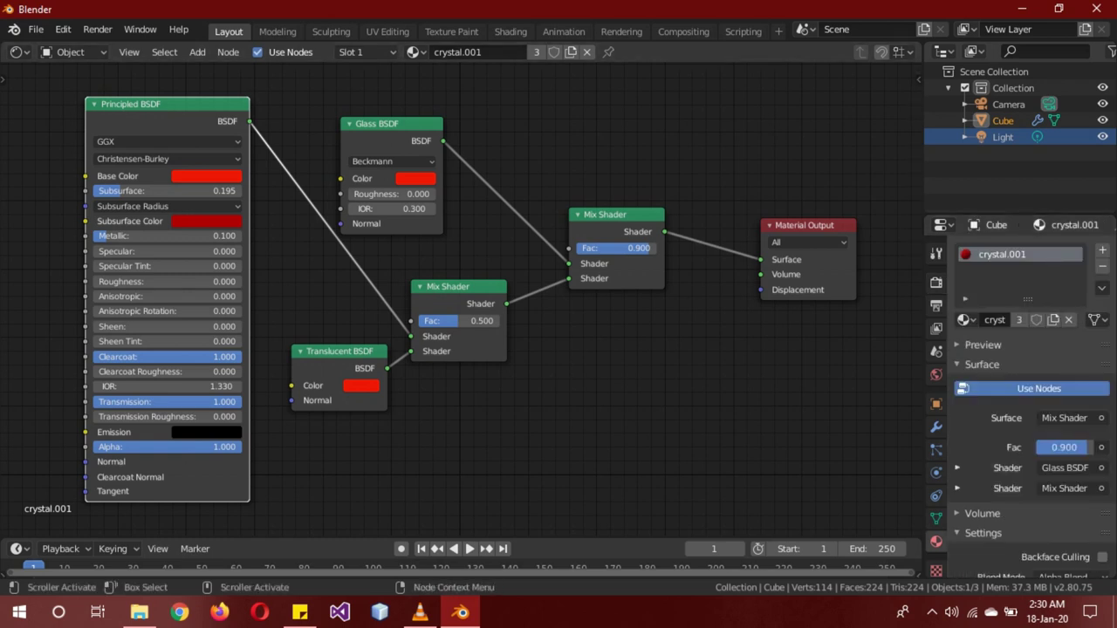
# Switch the node editor back to the 3D Viewport and display the crystal in Rendered shading.
pyautogui.click(17, 51)
pyautogui.click(58, 112)
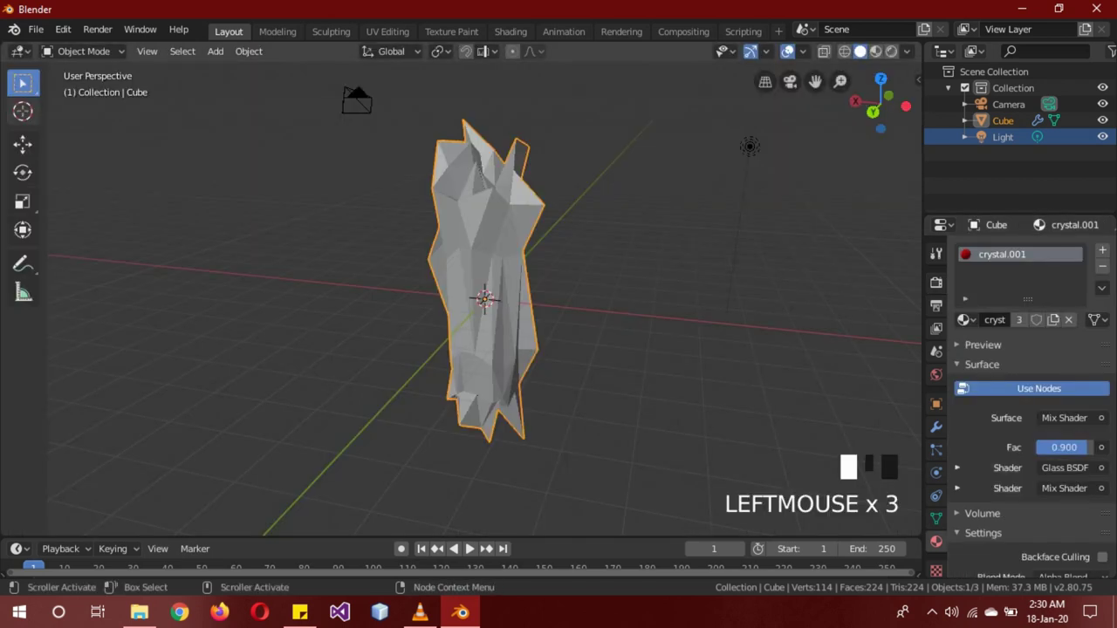
pyautogui.press('z')
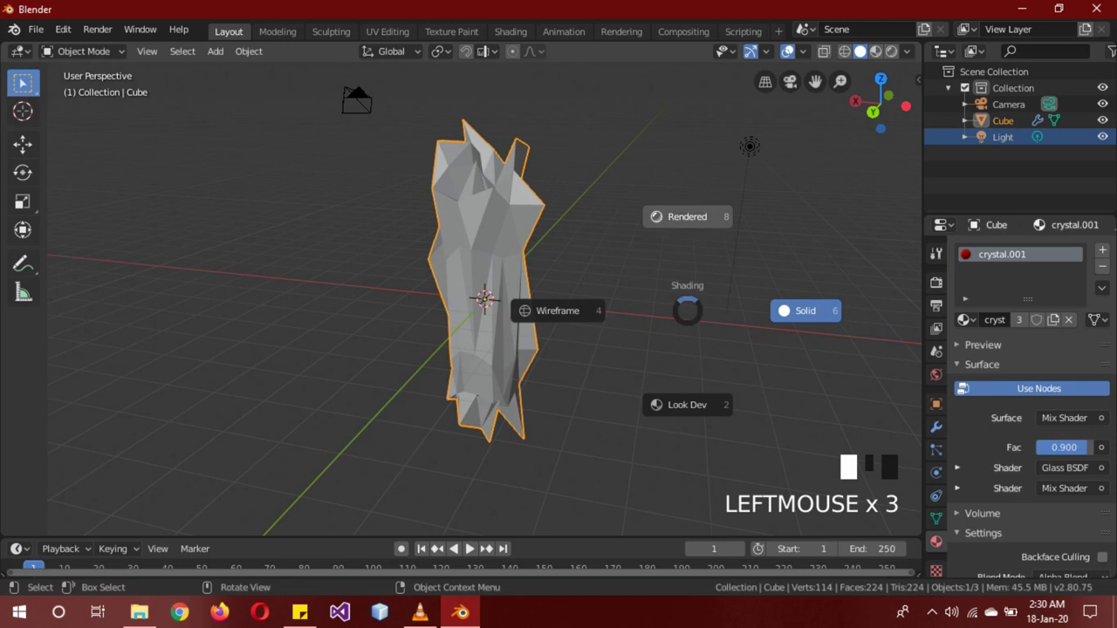
pyautogui.click(687, 217)
pyautogui.moveTo(686, 220)
pyautogui.mouseDown(button='middle')
pyautogui.moveTo(580, 240)
pyautogui.moveTo(623, 203)
pyautogui.moveTo(568, 225)
pyautogui.mouseUp(button='middle')
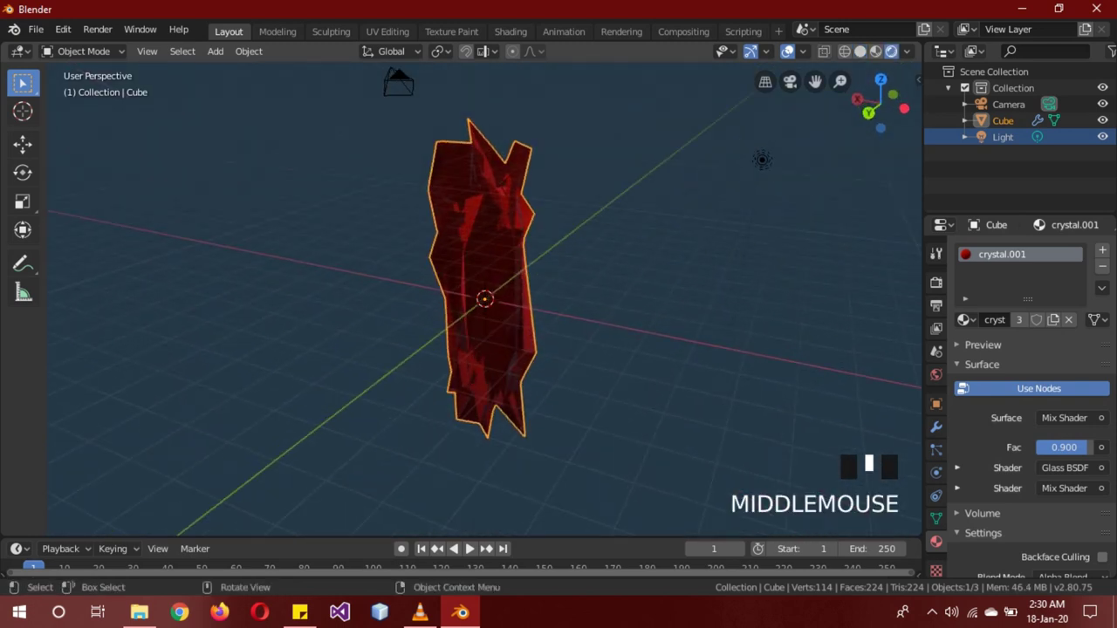
# In top view, move the point light over the centre of the crystal.
pyautogui.press('KP_7')
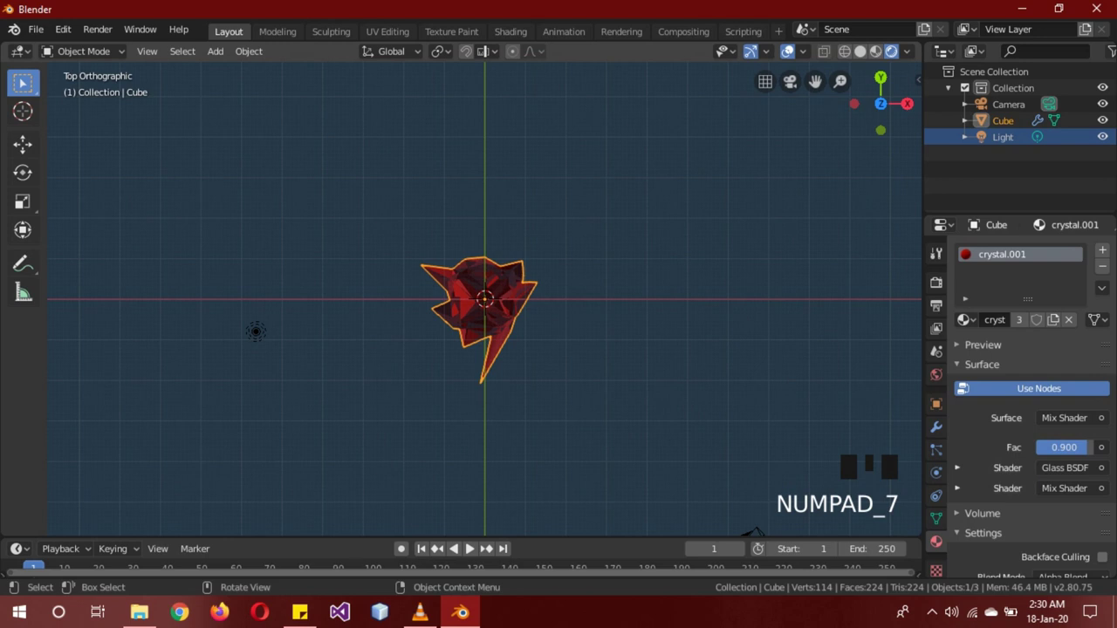
pyautogui.click(256, 330)
pyautogui.press('g')
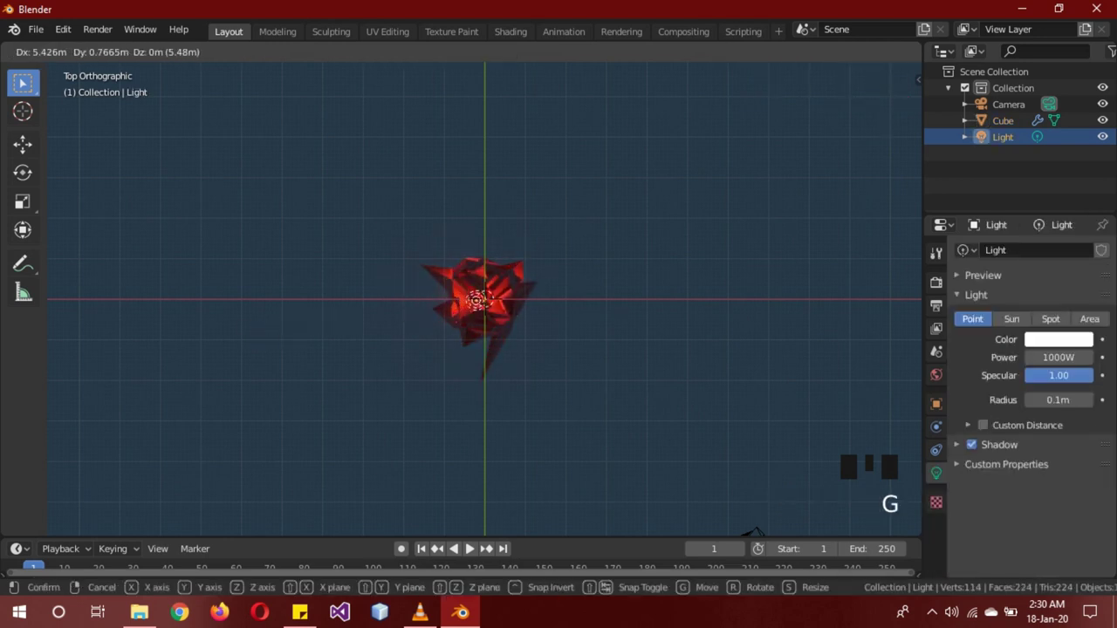
pyautogui.click(480, 299)
# Lower the light along the Z axis until it sits inside the crystal, slightly above its middle.
pyautogui.moveTo(480, 299); pyautogui.dragTo(453, 157, button='middle')
pyautogui.press('g')
pyautogui.press('z')
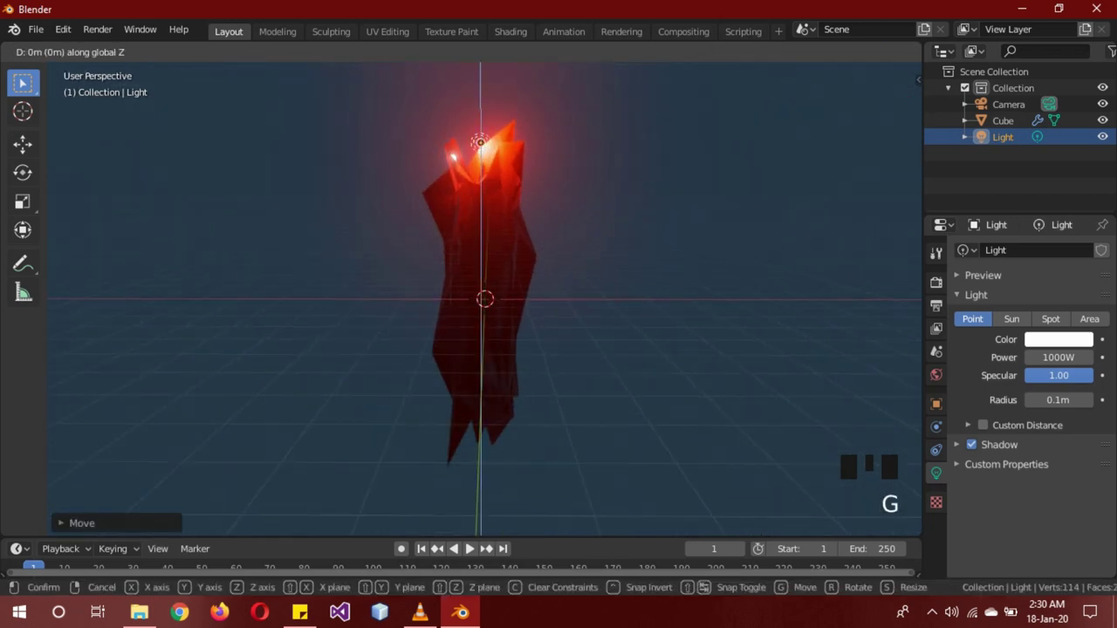
pyautogui.click(457, 256)
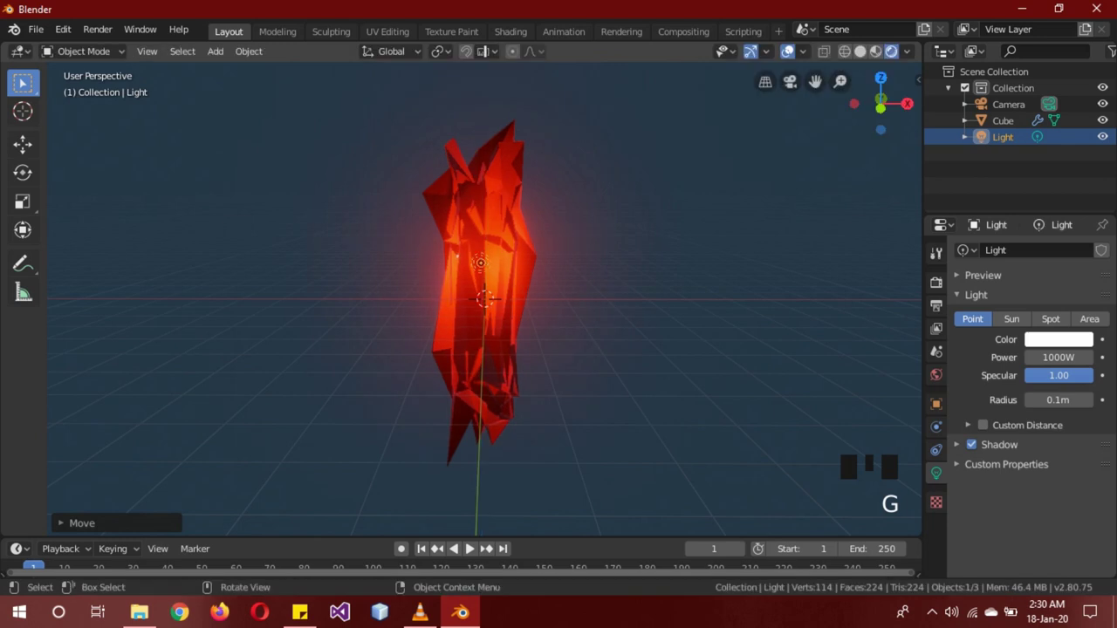
pyautogui.moveTo(456, 257); pyautogui.dragTo(235, 295, button='middle')
pyautogui.moveTo(559, 262); pyautogui.dragTo(489, 248, button='middle')
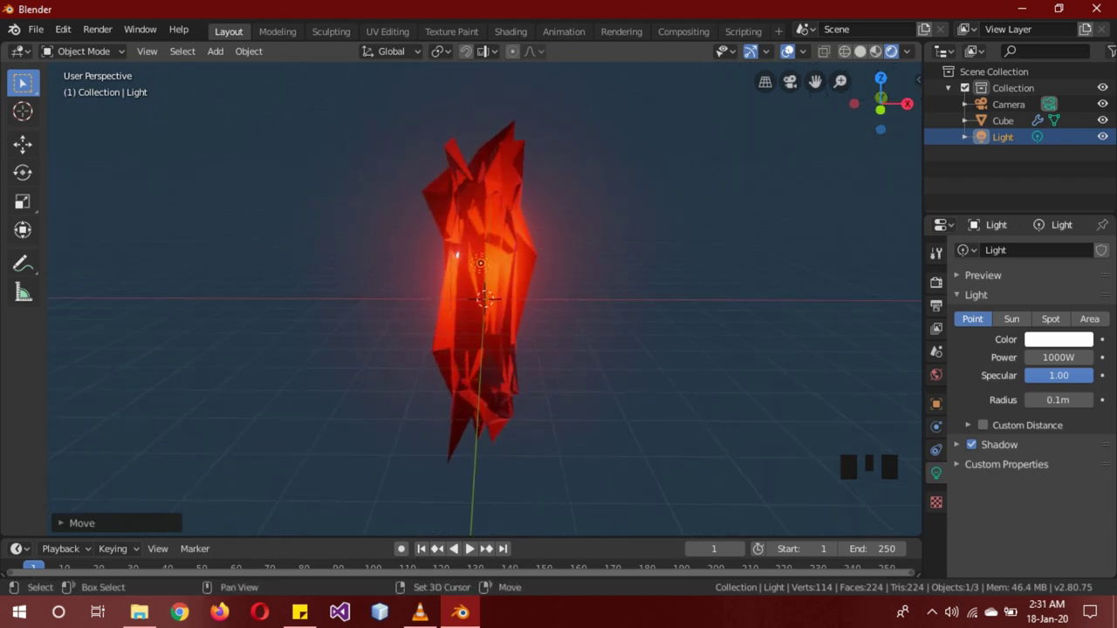
# Parent the light to the crystal using the Object option.
pyautogui.keyDown('shift'); pyautogui.click(456, 255); pyautogui.keyUp('shift')
pyautogui.hotkey('ctrl', 'p')
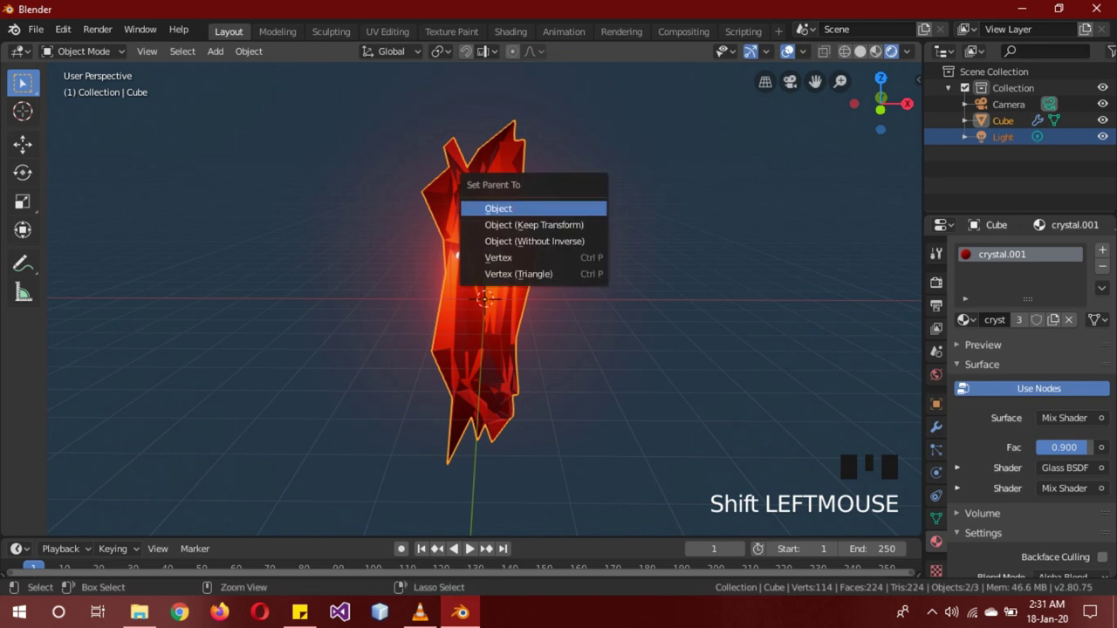
pyautogui.click(502, 208)
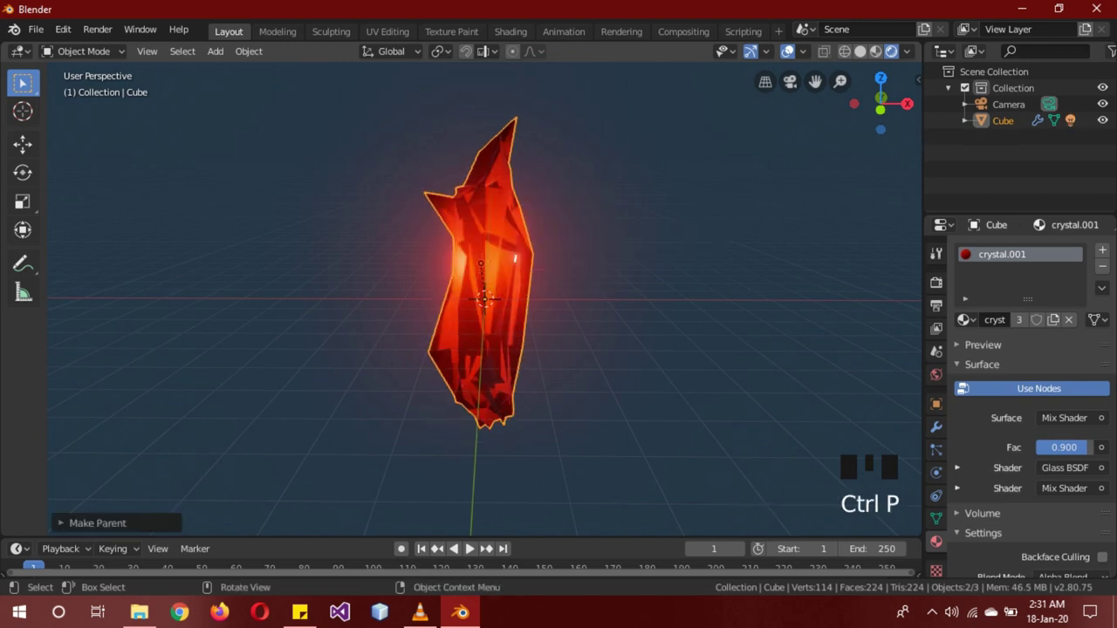
# Test-move the crystal to check that the light follows, cancel the move, and inspect the crystal from another side.
pyautogui.press('g')
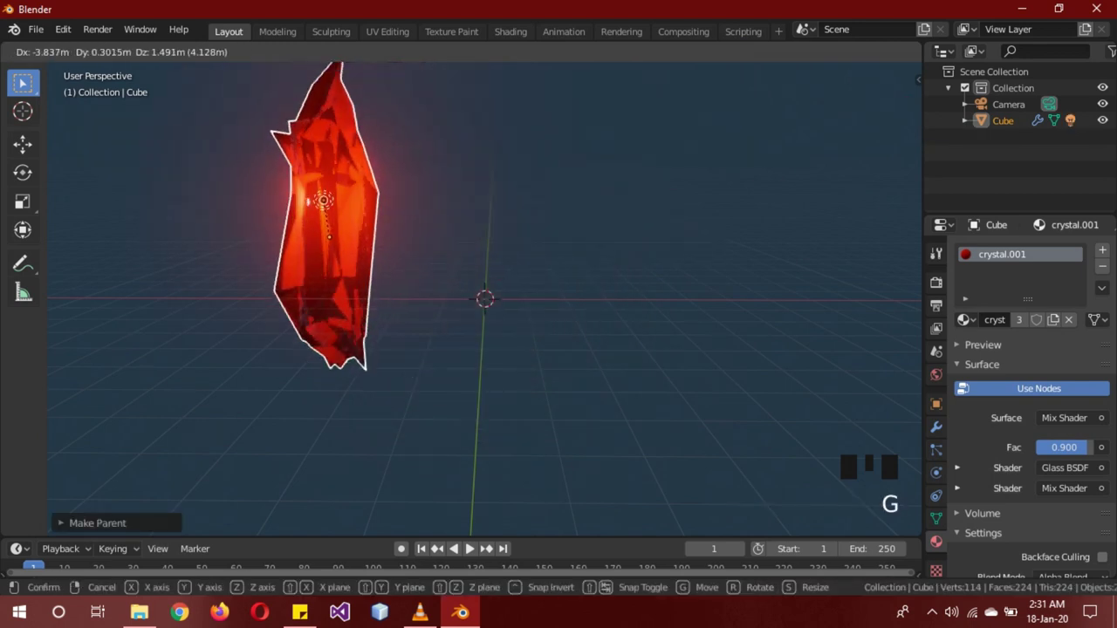
pyautogui.press('Escape')
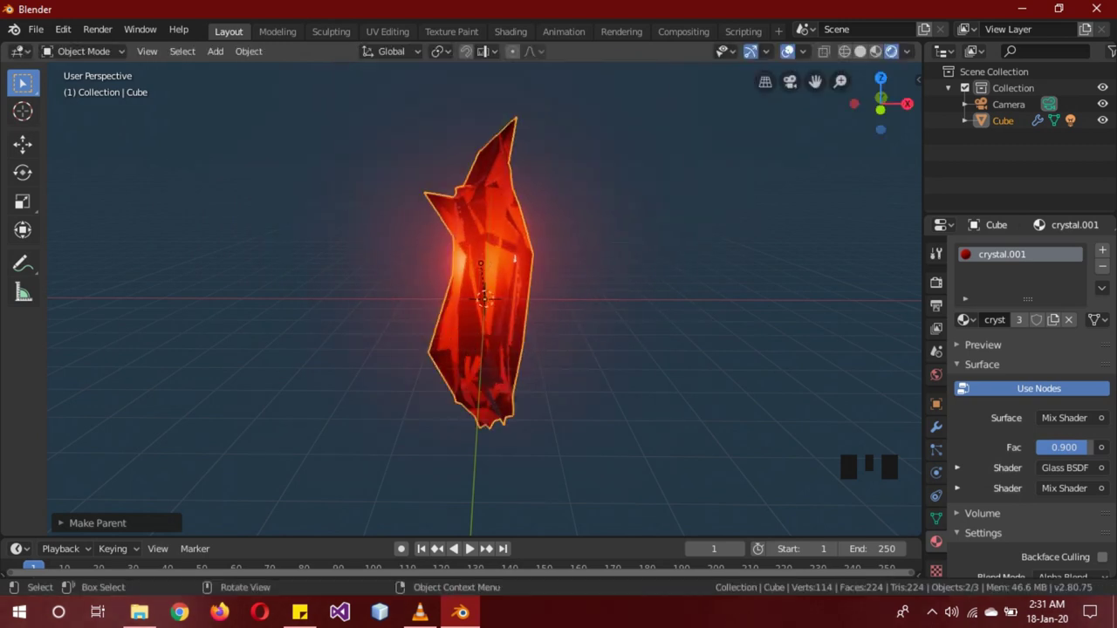
pyautogui.moveTo(558, 349)
pyautogui.mouseDown(button='middle')
pyautogui.moveTo(611, 349)
pyautogui.moveTo(524, 349)
pyautogui.moveTo(488, 366)
pyautogui.moveTo(550, 354)
pyautogui.mouseUp(button='middle')
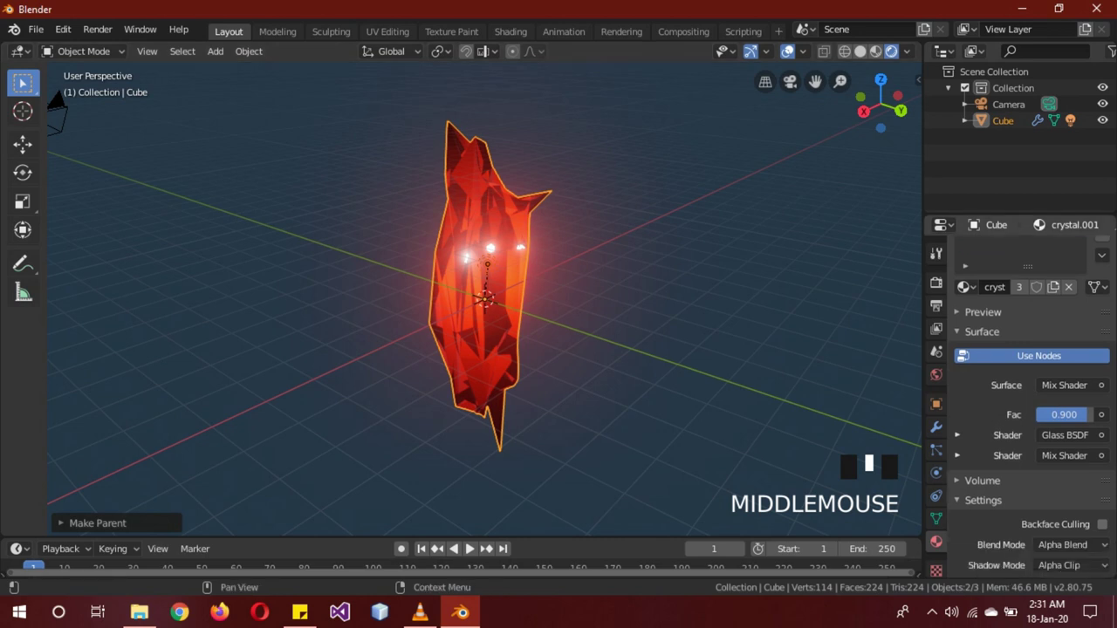
# Set the crystal material's blend mode to Alpha Clip and inspect the crystal from the opposite side.
pyautogui.scroll(-2, 1013, 436)
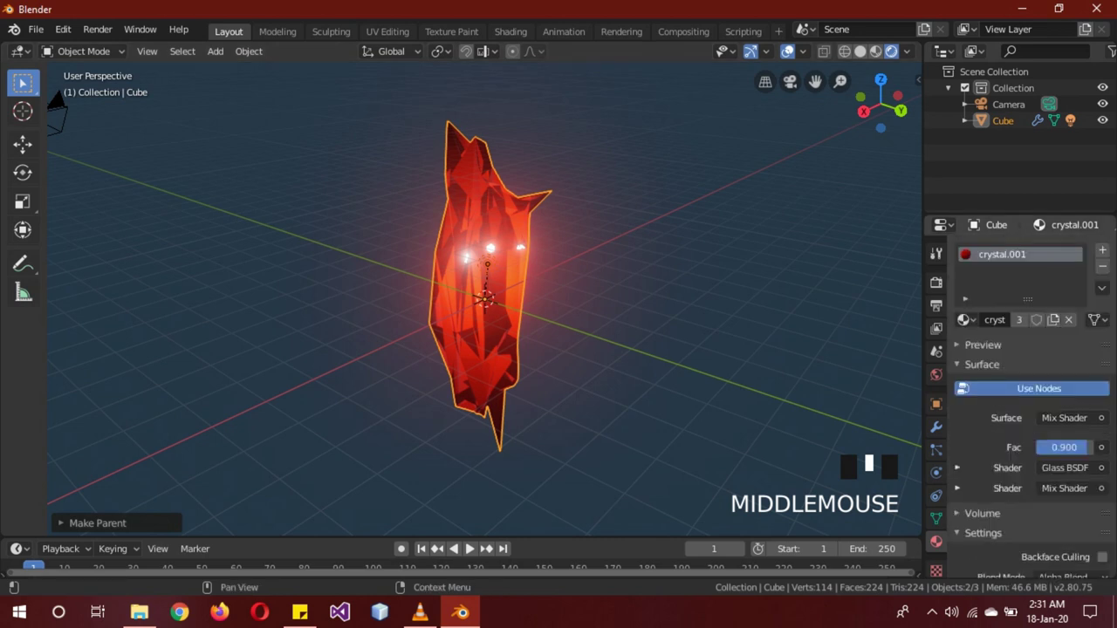
pyautogui.click(937, 282)
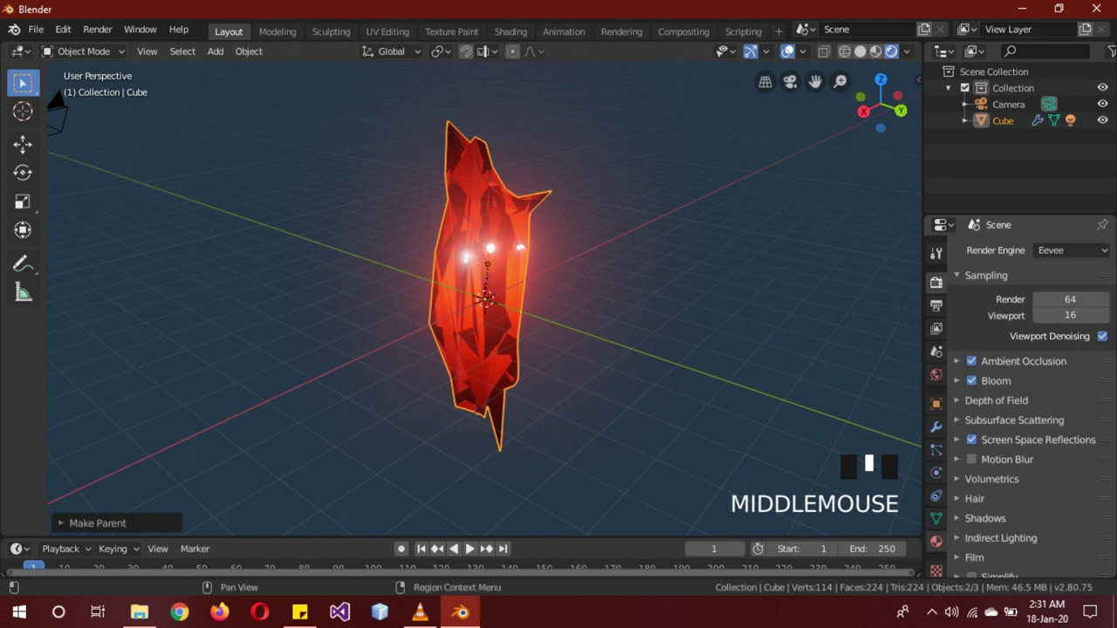
pyautogui.click(937, 541)
pyautogui.scroll(-3, 1029, 419)
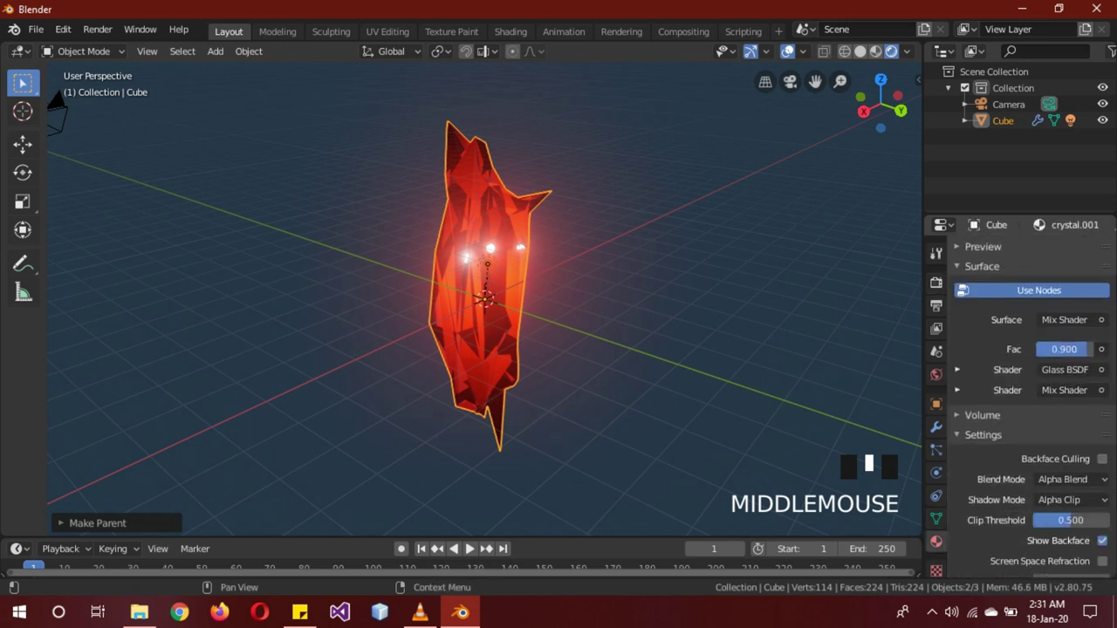
pyautogui.click(1069, 479)
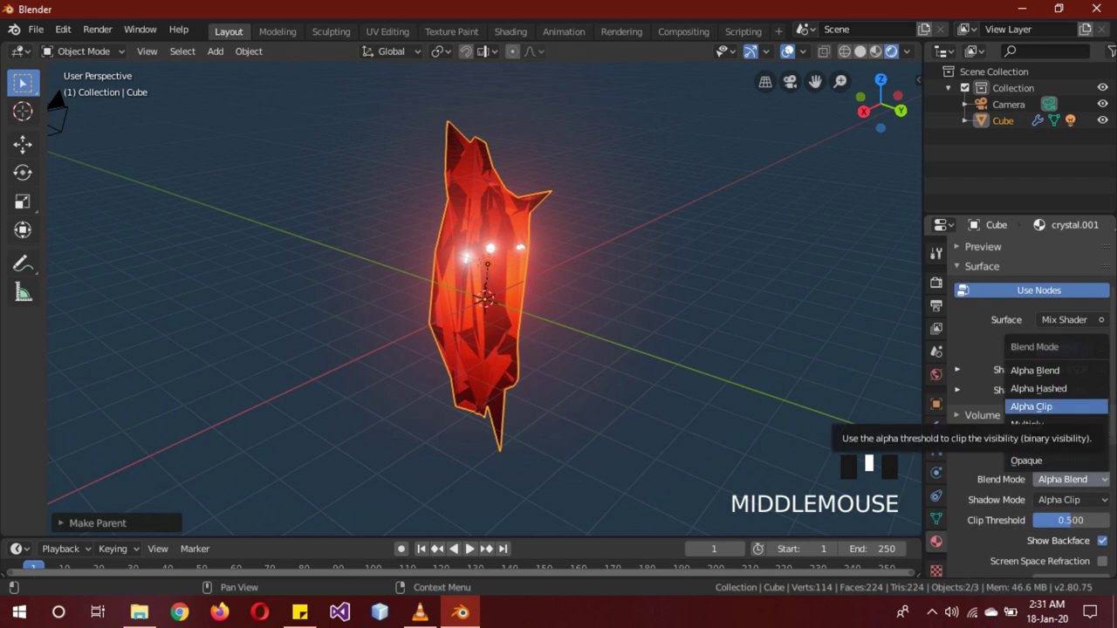
pyautogui.click(1038, 407)
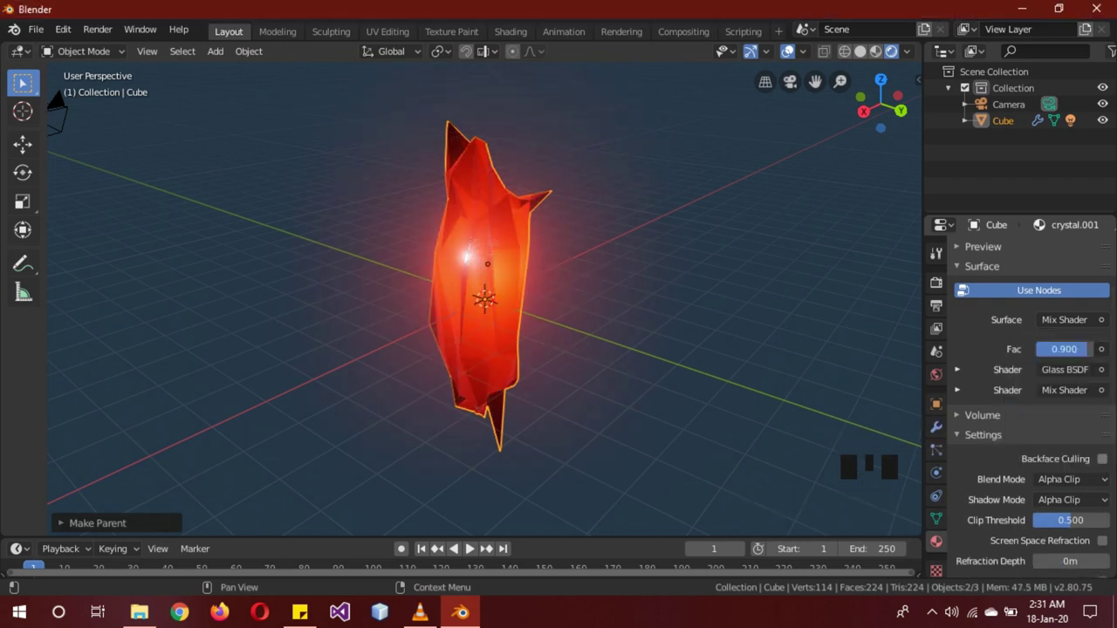
pyautogui.moveTo(645, 349); pyautogui.dragTo(241, 407, button='middle')
pyautogui.moveTo(733, 339); pyautogui.dragTo(798, 335, button='middle')
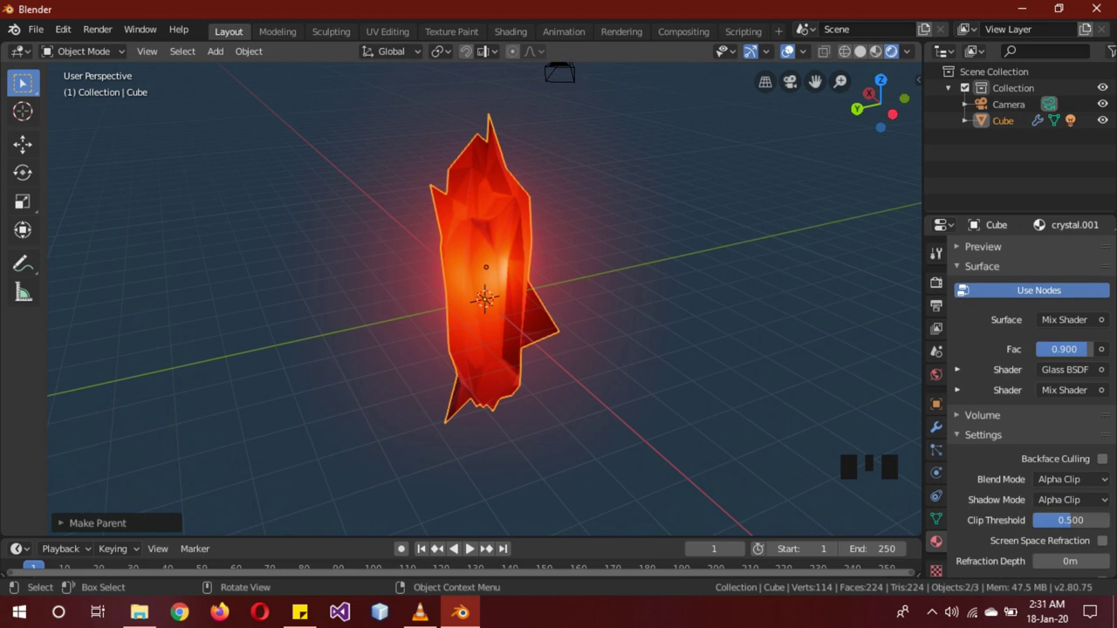